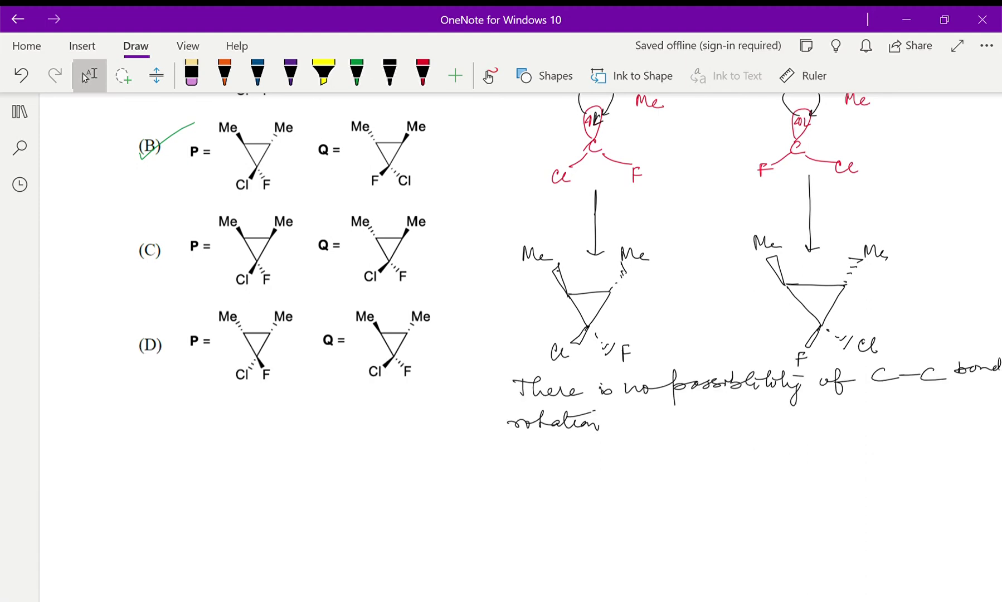
Scroll the page to bring Q.38 on reducing sugars and Tollen's reagent into view.
scroll(502, 335, down, 10)
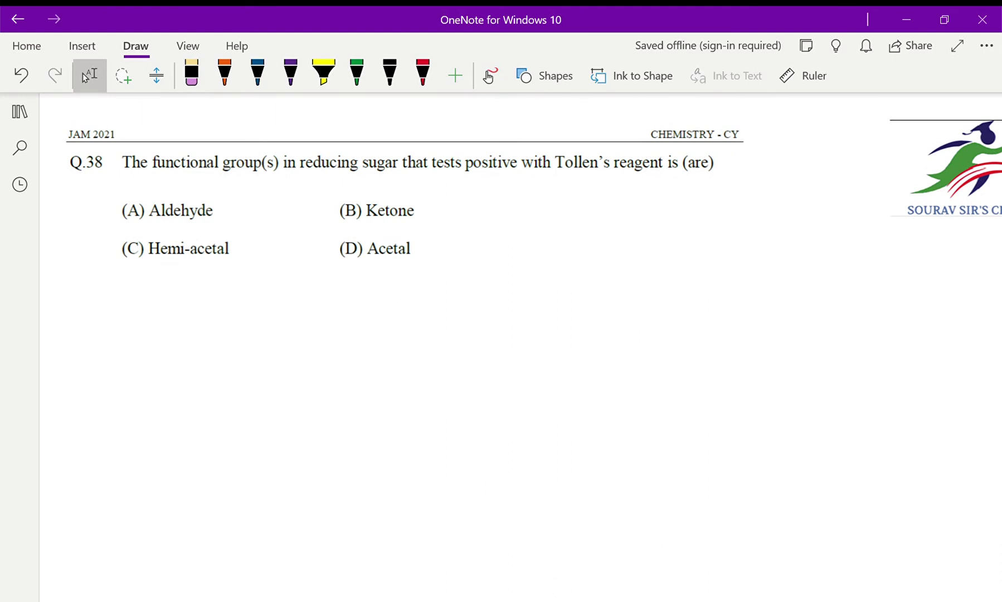
scroll(502, 335, up, 1)
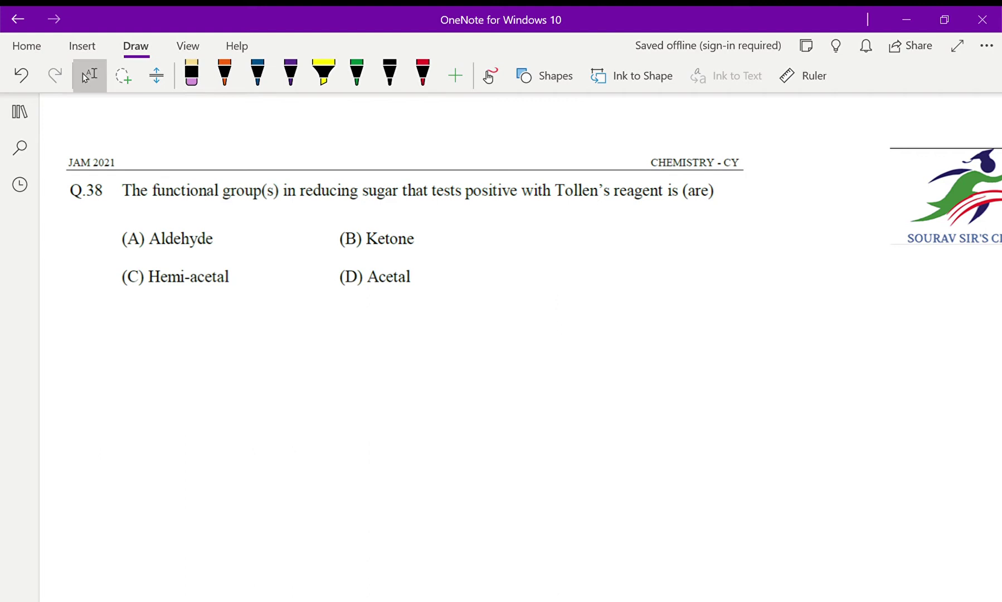
Handwrite 'i) Say the reducing sugar are glucose and fructose' in black below Q.38.
click(389, 73)
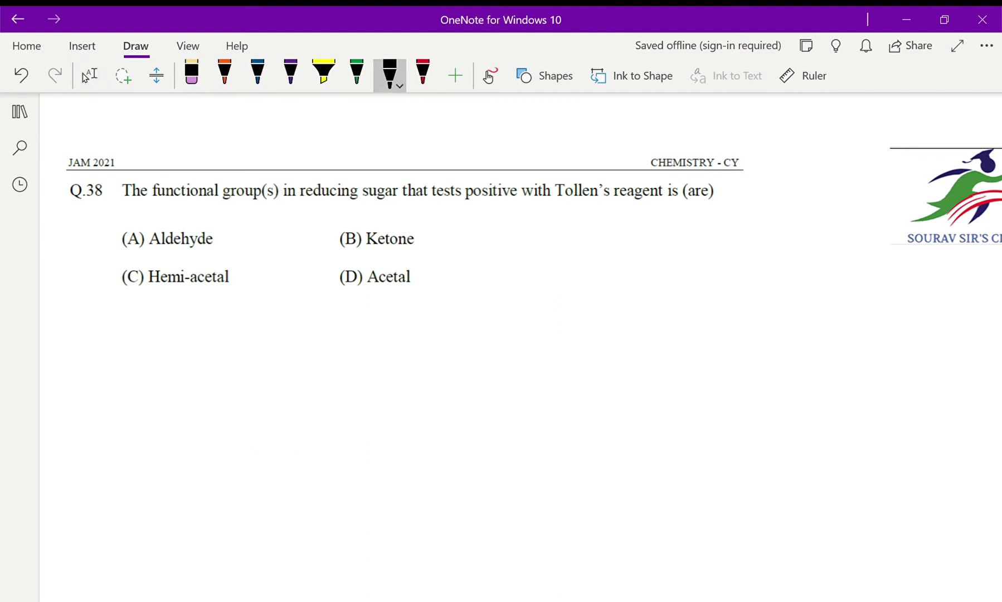
click(89, 75)
click(390, 72)
mouse_move(101, 311)
mouse_down()
mouse_move(112, 310)
mouse_move(104, 320)
mouse_up()
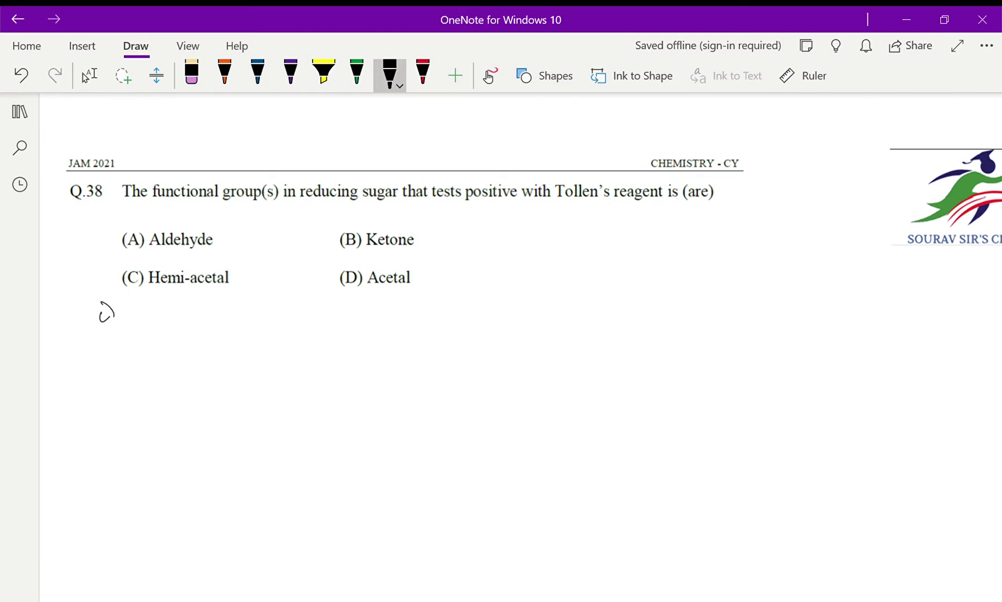
drag(96, 301, 102, 335)
mouse_move(144, 301)
mouse_down()
mouse_move(137, 306)
mouse_move(153, 319)
mouse_move(208, 322)
mouse_move(230, 321)
mouse_move(230, 308)
mouse_move(287, 318)
mouse_move(346, 309)
mouse_move(338, 338)
mouse_move(378, 313)
mouse_move(425, 307)
mouse_up()
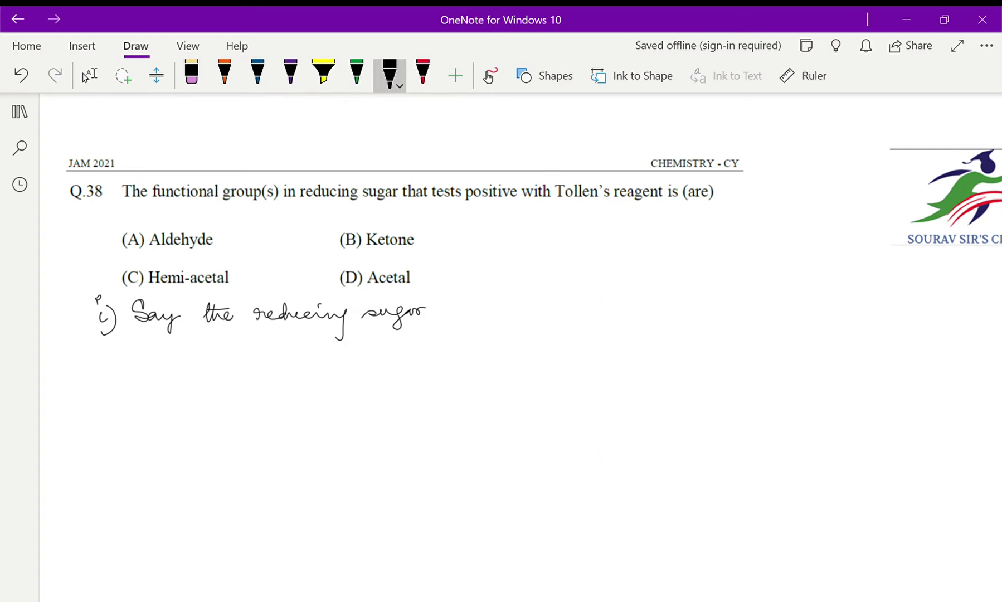
mouse_move(447, 312)
mouse_down()
mouse_move(509, 301)
mouse_move(619, 304)
mouse_move(638, 290)
mouse_move(649, 301)
mouse_move(715, 298)
mouse_up()
Label glucose '(Aldose)' and fructose '(Ketone)' in red ink.
click(423, 73)
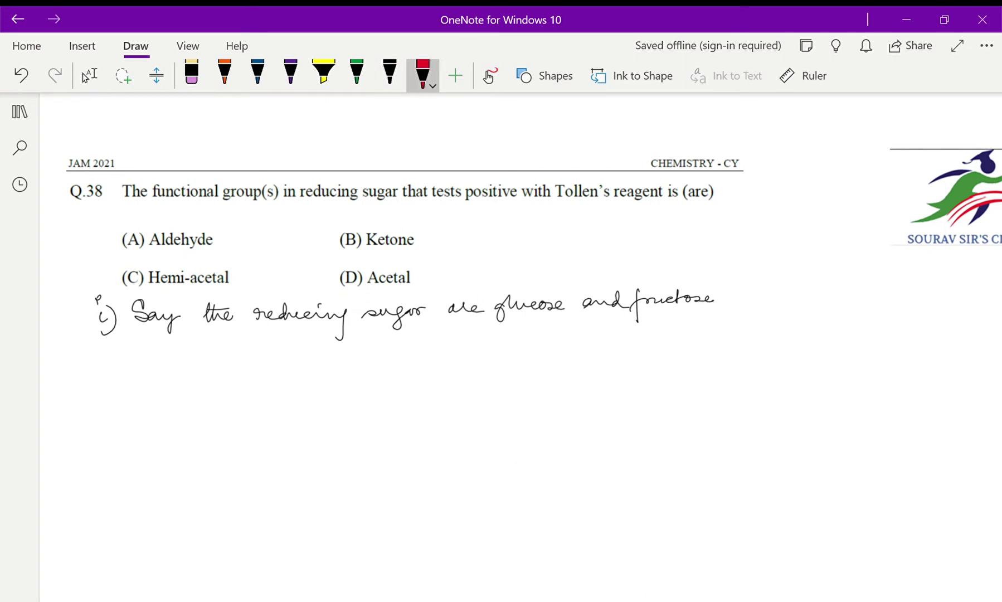
mouse_move(485, 345)
mouse_down()
mouse_move(496, 328)
mouse_move(503, 338)
mouse_move(555, 339)
mouse_up()
drag(553, 326, 552, 354)
drag(491, 315, 486, 351)
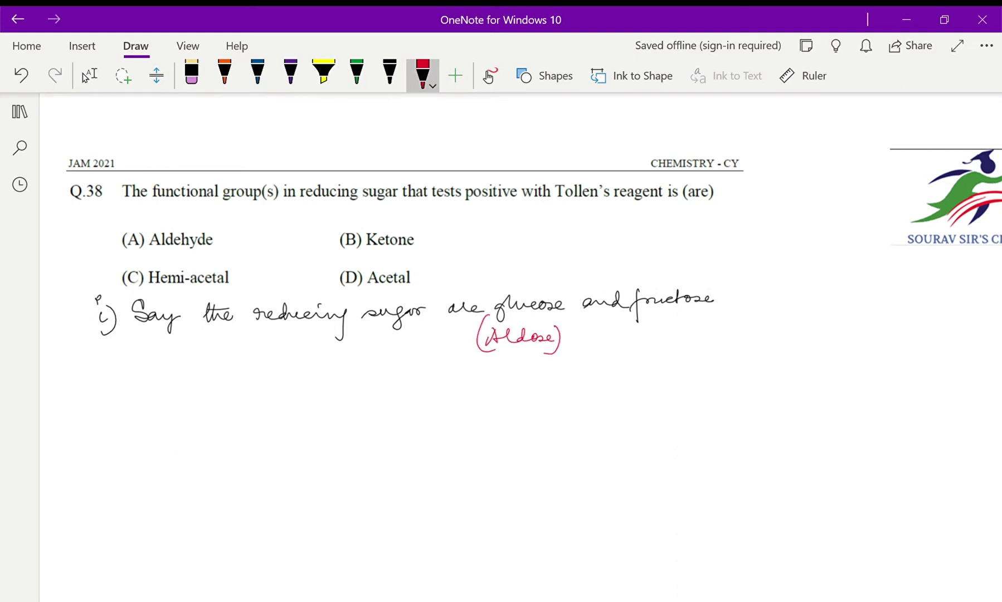
mouse_move(646, 321)
mouse_down()
mouse_move(653, 334)
mouse_move(701, 329)
mouse_move(708, 348)
mouse_move(641, 346)
mouse_up()
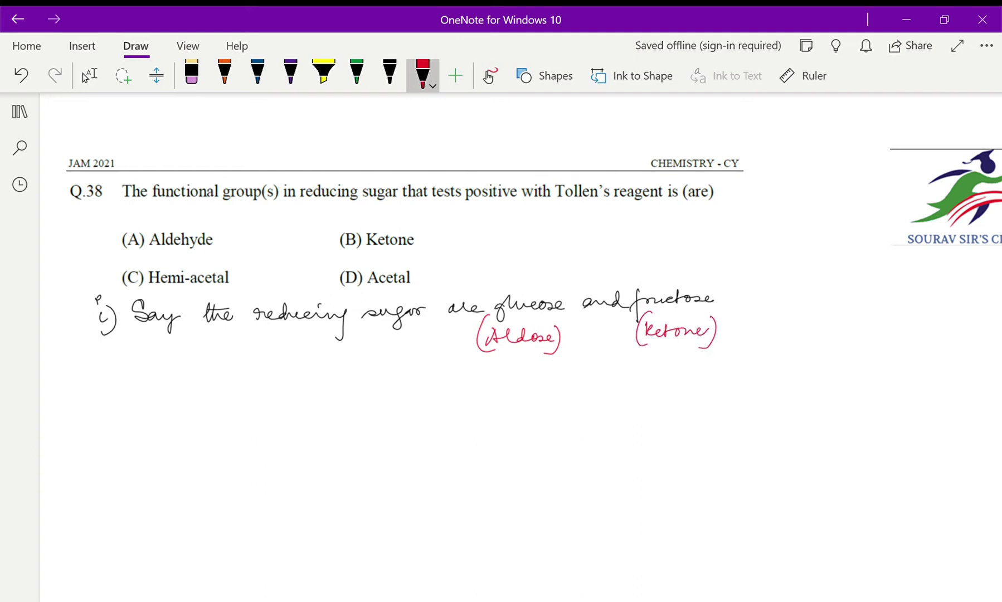
Handwrite point ii) saying reducing sugars exist in straight chain and ring forms.
click(390, 72)
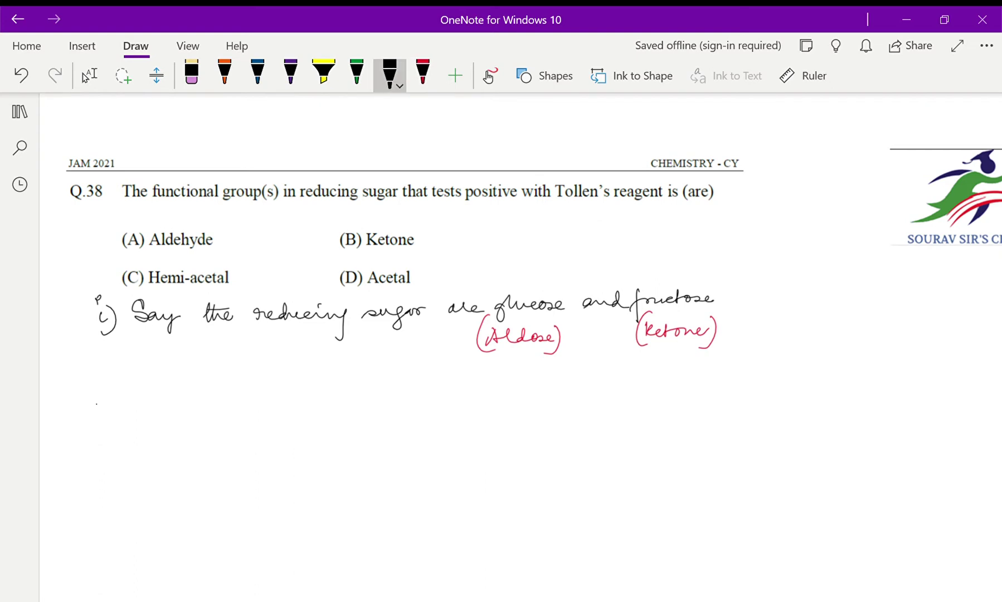
mouse_move(100, 391)
mouse_down()
mouse_move(111, 400)
mouse_move(115, 385)
mouse_move(100, 415)
mouse_up()
mouse_move(147, 385)
mouse_down()
mouse_move(147, 398)
mouse_move(181, 382)
mouse_move(226, 393)
mouse_move(244, 420)
mouse_move(231, 421)
mouse_move(282, 394)
mouse_move(302, 406)
mouse_move(326, 386)
mouse_move(391, 386)
mouse_move(397, 411)
mouse_move(408, 384)
mouse_move(456, 391)
mouse_move(471, 373)
mouse_move(523, 384)
mouse_move(583, 370)
mouse_move(628, 381)
mouse_move(585, 369)
mouse_up()
mouse_move(627, 371)
mouse_down()
mouse_move(635, 384)
mouse_move(730, 373)
mouse_up()
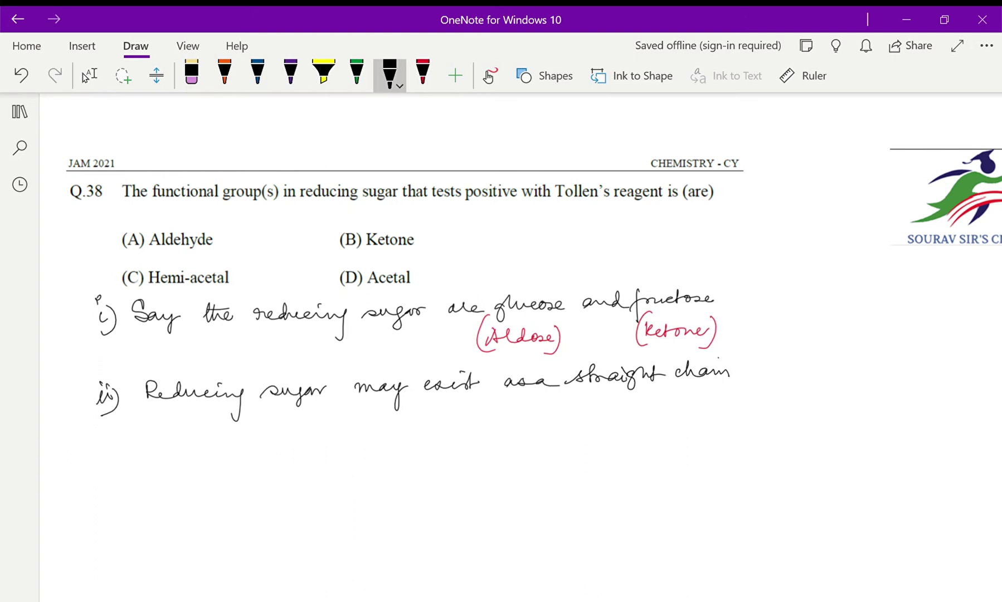
mouse_move(119, 433)
mouse_down()
mouse_move(113, 442)
mouse_move(159, 430)
mouse_move(167, 441)
mouse_up()
mouse_move(185, 427)
mouse_down()
mouse_move(188, 439)
mouse_move(232, 446)
mouse_move(220, 453)
mouse_up()
mouse_move(274, 416)
mouse_down()
mouse_move(270, 446)
mouse_move(287, 429)
mouse_move(335, 434)
mouse_up()
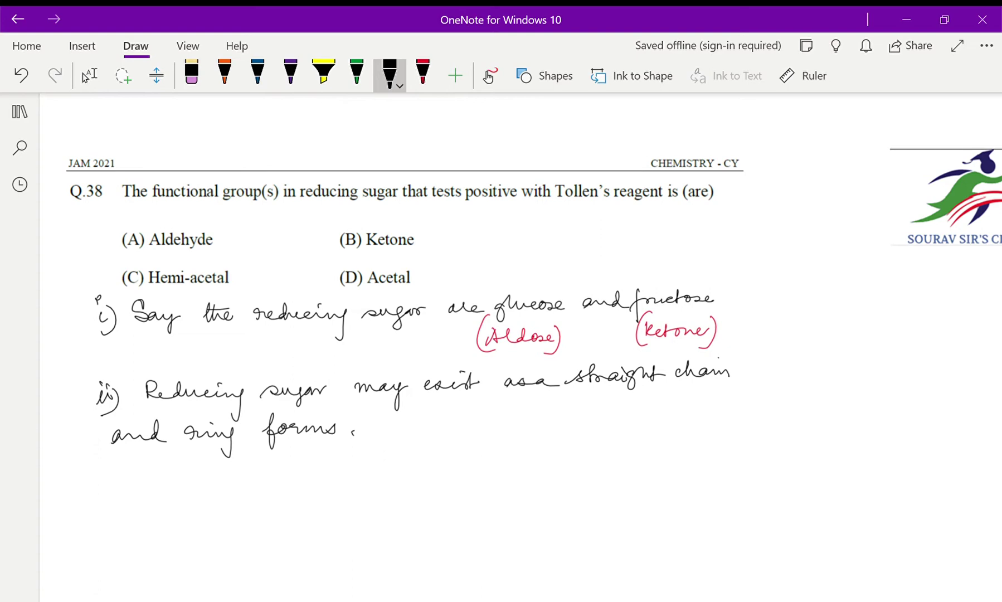
Add 'D-pyranose (Hemiacetal)' and 'D-glucose ⇒ polyhydroxyaldehyde' to point ii).
mouse_move(409, 413)
mouse_down()
mouse_move(411, 426)
mouse_move(440, 422)
mouse_up()
mouse_move(451, 416)
mouse_down()
mouse_move(452, 439)
mouse_move(465, 421)
mouse_move(474, 441)
mouse_move(496, 419)
mouse_move(614, 417)
mouse_up()
mouse_move(610, 411)
mouse_down()
mouse_move(720, 401)
mouse_move(732, 416)
mouse_up()
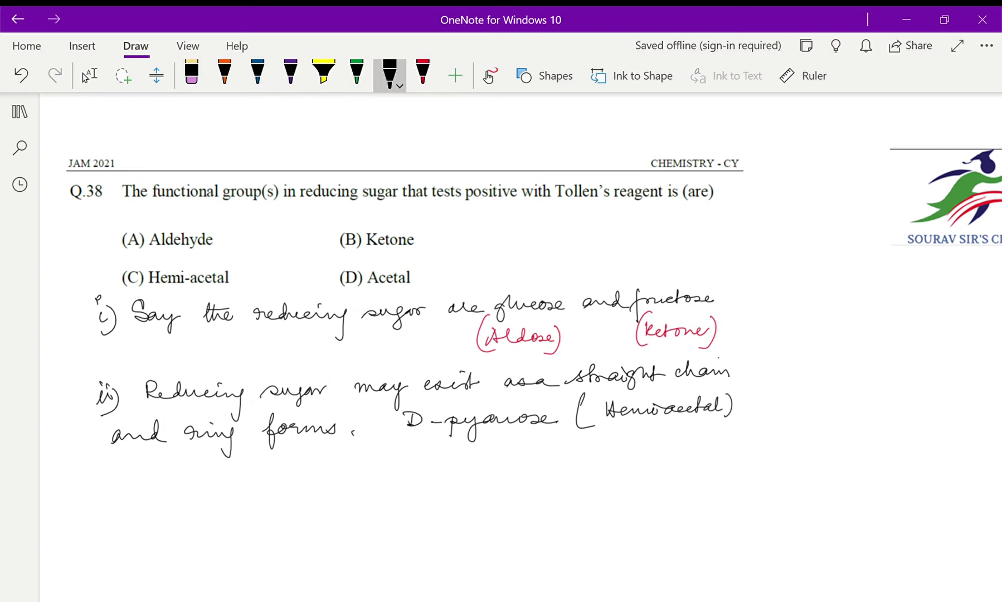
mouse_move(129, 468)
mouse_down()
mouse_move(124, 480)
mouse_move(283, 473)
mouse_up()
drag(278, 465, 278, 478)
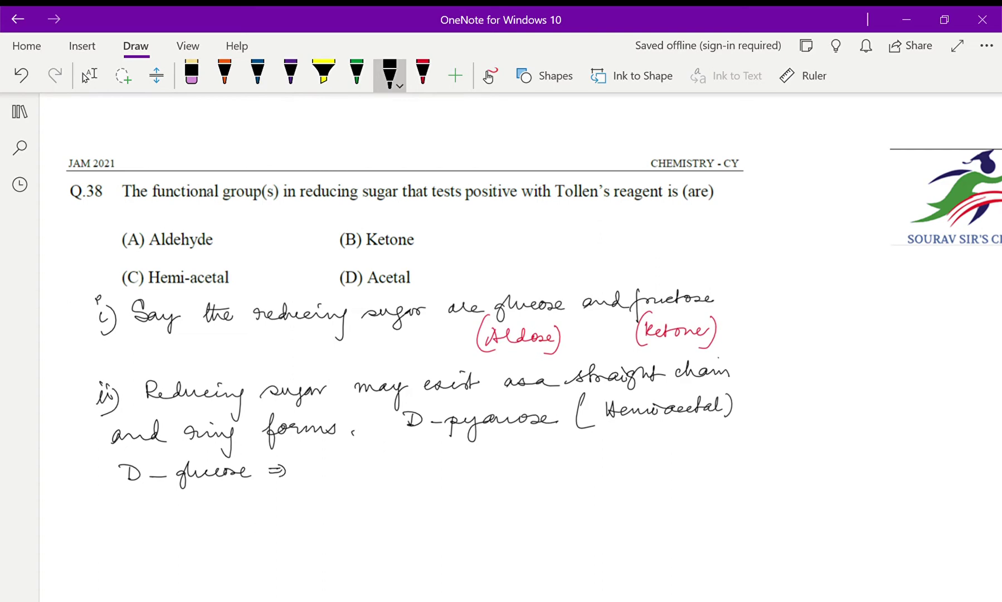
mouse_move(321, 448)
mouse_down()
mouse_move(318, 481)
mouse_move(337, 463)
mouse_move(356, 466)
mouse_move(357, 484)
mouse_up()
mouse_move(377, 453)
mouse_down()
mouse_move(390, 472)
mouse_move(437, 460)
mouse_move(464, 467)
mouse_move(494, 448)
mouse_move(523, 457)
mouse_move(539, 446)
mouse_move(548, 459)
mouse_up()
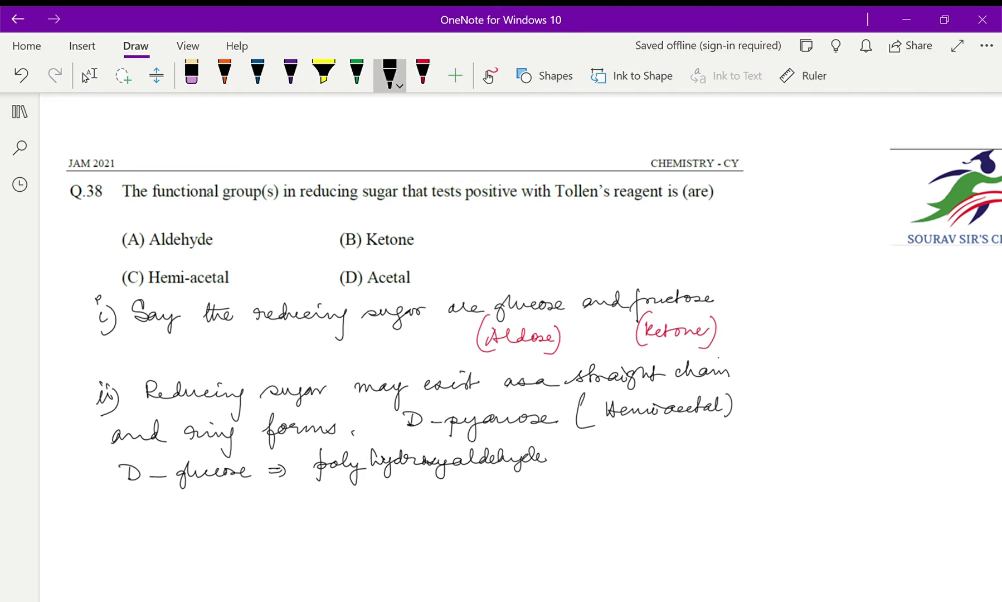
scroll(391, 279, down, 2)
Draw the D-glucose chain downward from CHO, erasing and redrawing a misplaced branch.
click(87, 75)
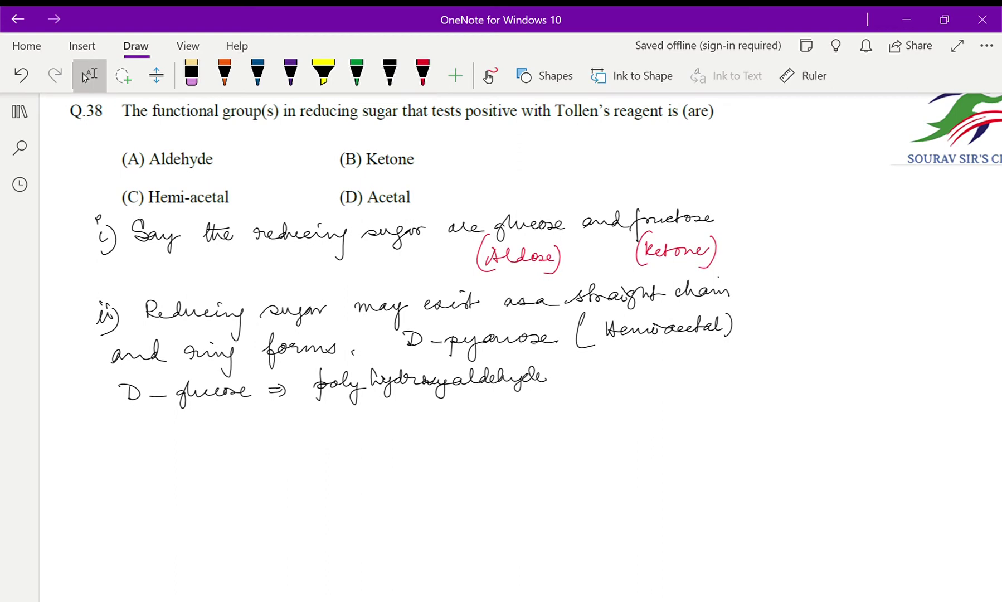
scroll(390, 279, down, 1)
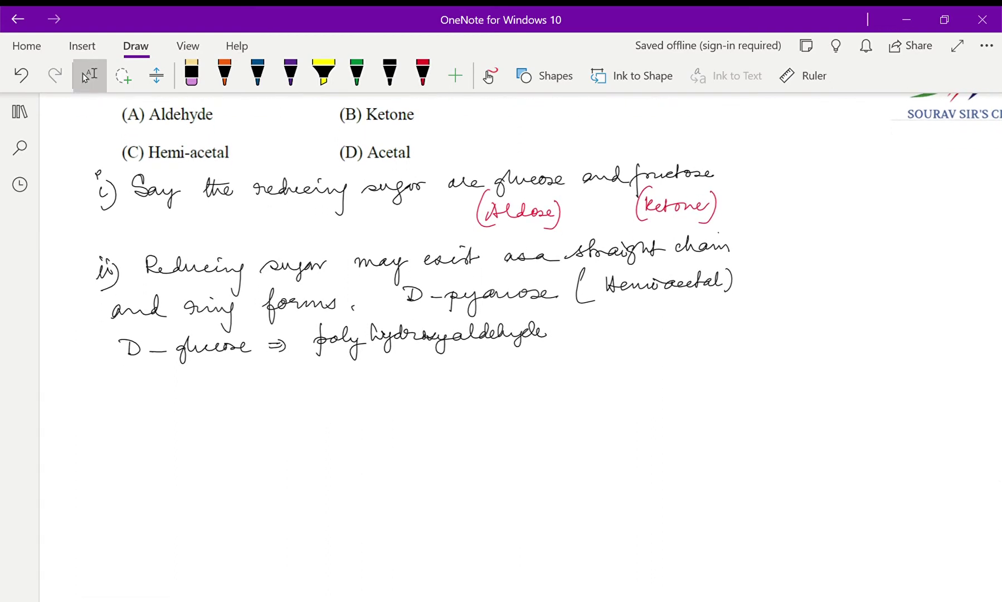
click(390, 73)
mouse_move(216, 385)
mouse_down()
mouse_move(216, 397)
mouse_move(241, 392)
mouse_move(203, 421)
mouse_move(206, 507)
mouse_up()
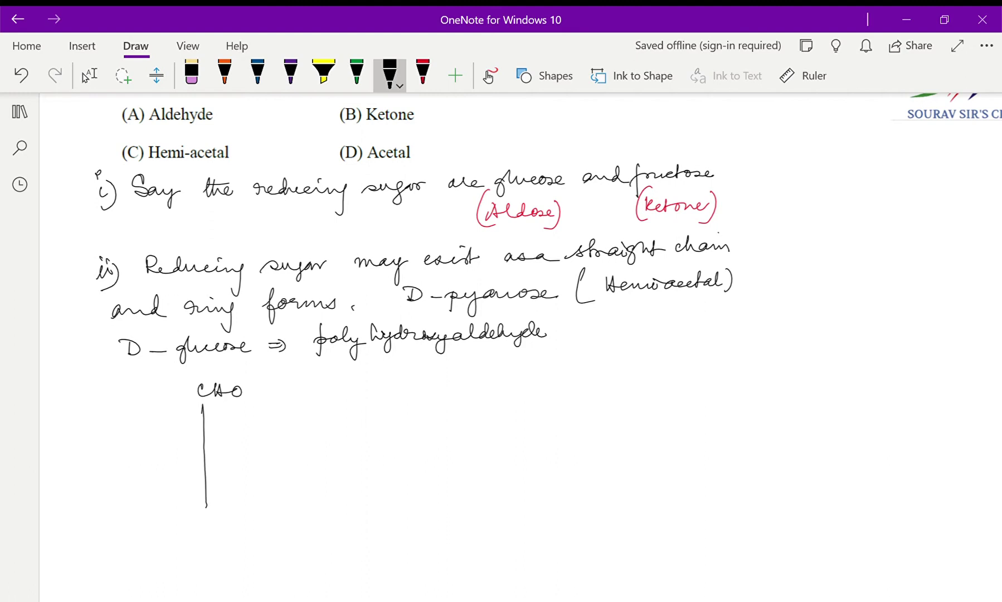
drag(182, 424, 204, 424)
click(192, 72)
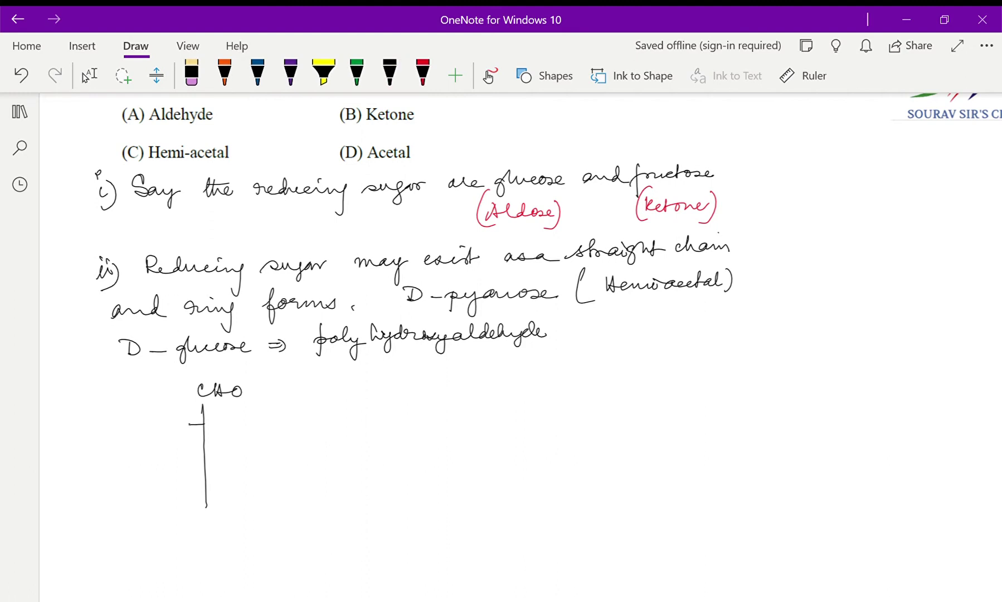
drag(188, 424, 200, 424)
click(390, 71)
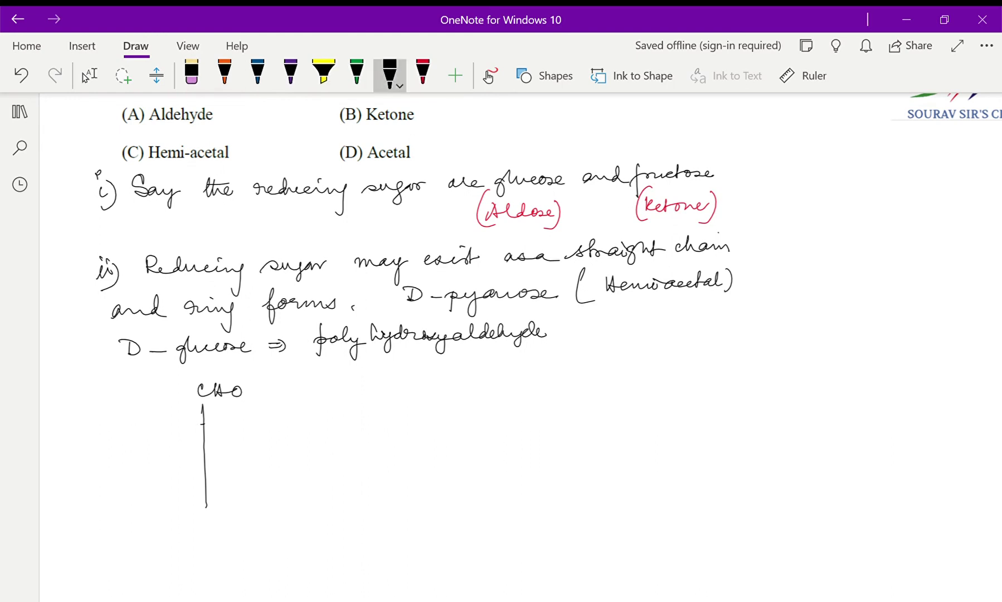
click(390, 72)
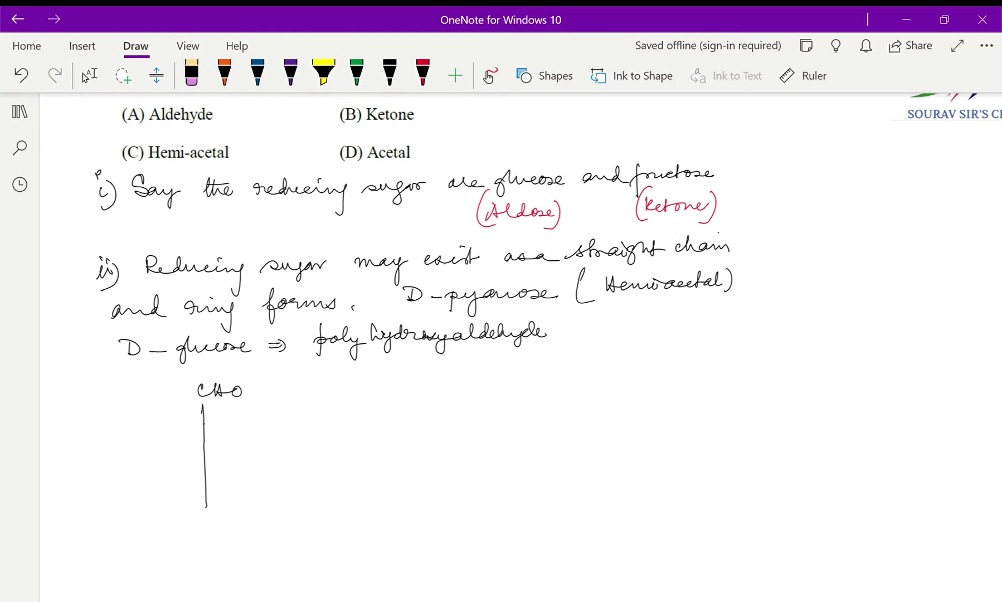
click(390, 71)
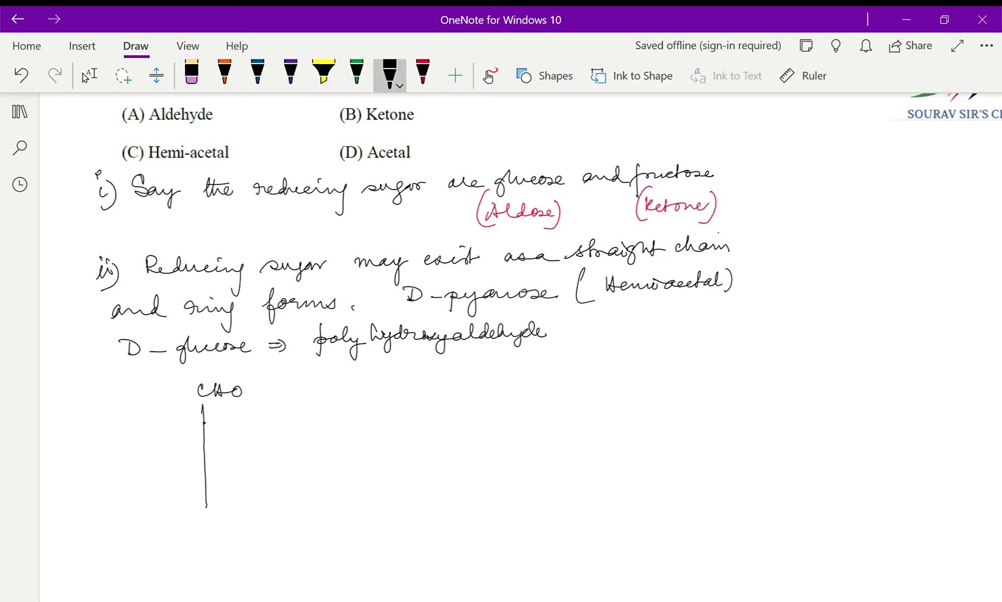
drag(204, 423, 225, 422)
Add the H, OH and HO branches along the open-chain D-glucose structure.
scroll(85, 76, down, 2)
click(86, 76)
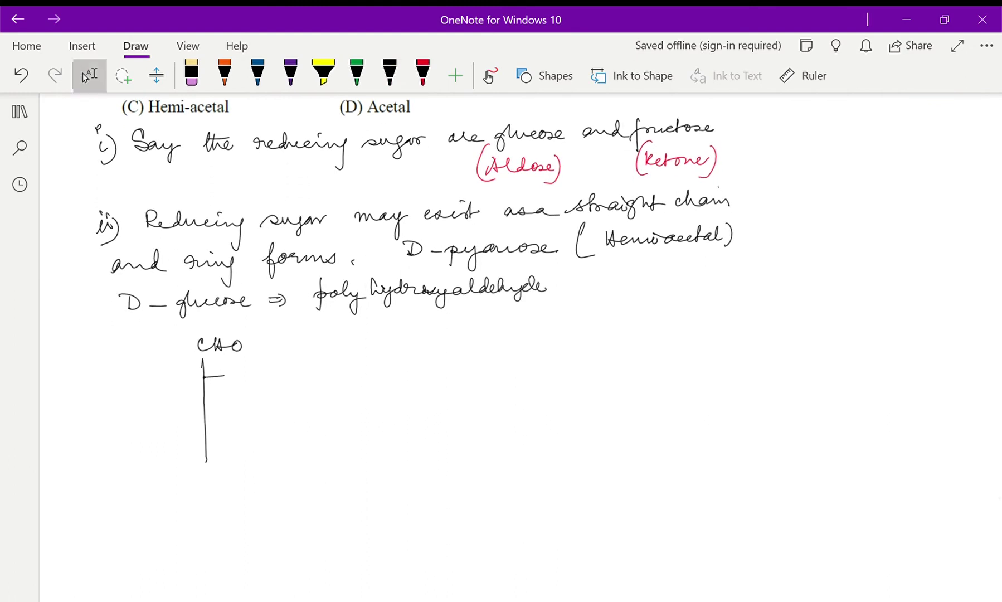
click(390, 71)
mouse_move(186, 399)
mouse_down()
mouse_move(205, 398)
mouse_move(225, 426)
mouse_move(224, 447)
mouse_up()
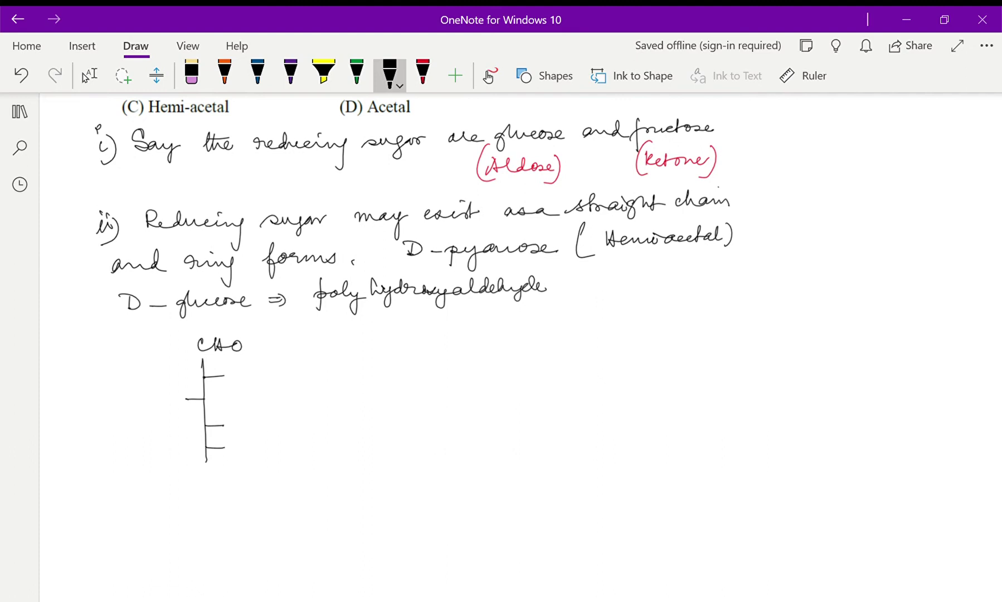
drag(237, 372, 246, 382)
drag(253, 369, 257, 377)
drag(172, 393, 174, 403)
drag(157, 393, 162, 404)
drag(158, 401, 169, 399)
drag(231, 428, 232, 418)
drag(232, 420, 245, 431)
drag(251, 419, 252, 431)
mouse_move(243, 426)
mouse_down()
mouse_move(254, 425)
mouse_move(225, 430)
mouse_move(244, 452)
mouse_up()
drag(250, 440, 255, 446)
Write CH2OH at the bottom of the glucose chain.
drag(206, 471, 213, 481)
drag(212, 475, 218, 481)
drag(218, 480, 233, 488)
drag(239, 470, 241, 478)
drag(247, 469, 254, 484)
drag(246, 478, 257, 476)
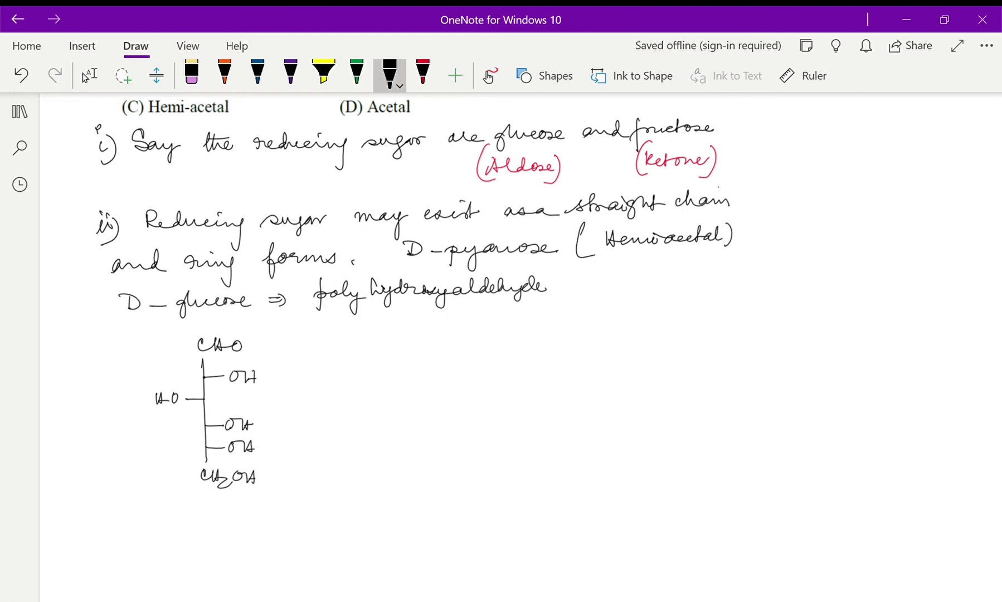
Draw an equilibrium arrow and begin the ring form with H–C–OH at its top.
mouse_move(312, 398)
mouse_down()
mouse_move(352, 391)
mouse_move(339, 404)
mouse_move(350, 400)
mouse_up()
mouse_move(452, 352)
mouse_down()
mouse_move(460, 342)
mouse_move(493, 347)
mouse_up()
mouse_move(498, 342)
mouse_down()
mouse_move(509, 354)
mouse_move(517, 342)
mouse_up()
mouse_move(431, 348)
mouse_down()
mouse_move(449, 348)
mouse_move(410, 352)
mouse_up()
mouse_move(411, 348)
mouse_down()
mouse_move(420, 342)
mouse_move(457, 371)
mouse_move(461, 470)
mouse_move(458, 362)
mouse_move(456, 472)
mouse_up()
Add the OH and HO branches down the second glucose structure.
click(390, 73)
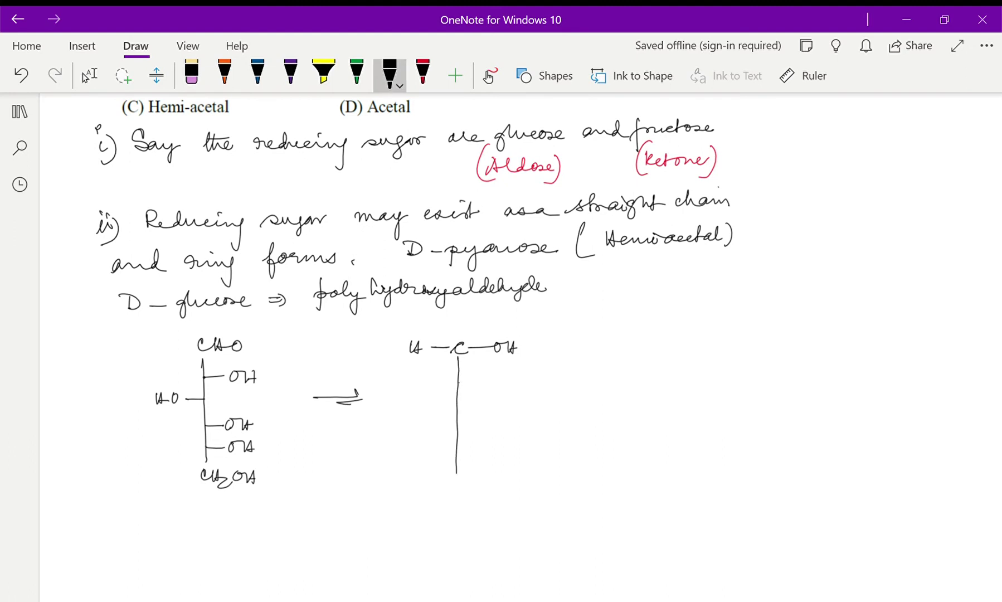
drag(459, 381, 506, 384)
mouse_move(456, 410)
mouse_down()
mouse_move(426, 405)
mouse_move(413, 415)
mouse_up()
drag(408, 409, 487, 439)
drag(487, 434, 494, 445)
mouse_move(493, 439)
mouse_down()
mouse_move(503, 446)
mouse_move(486, 462)
mouse_move(502, 465)
mouse_up()
drag(502, 458, 503, 472)
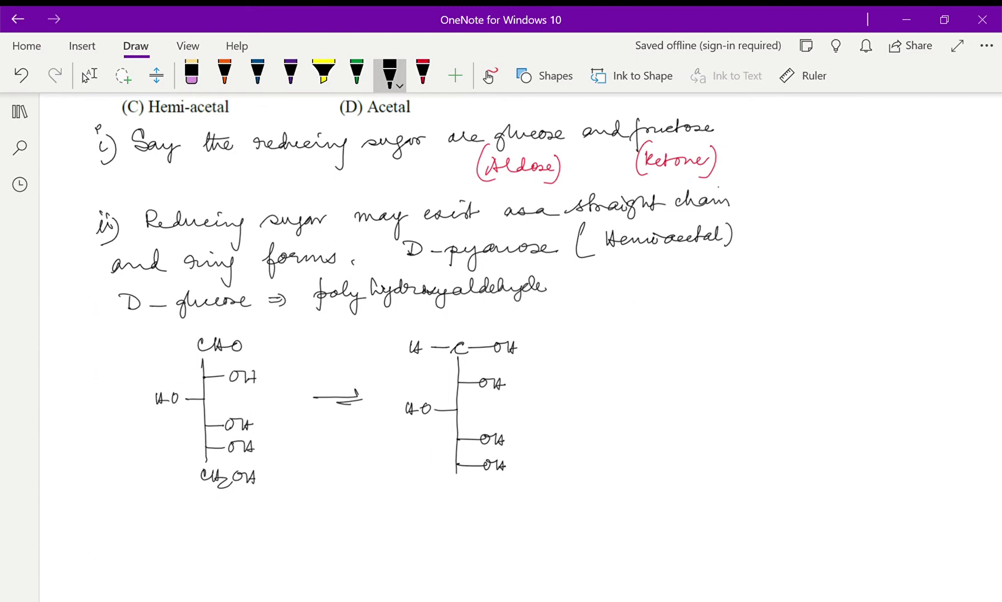
Erase the bottom H, draw the ring bond from oxygen to top carbon, and write CH2OH.
drag(493, 465, 504, 465)
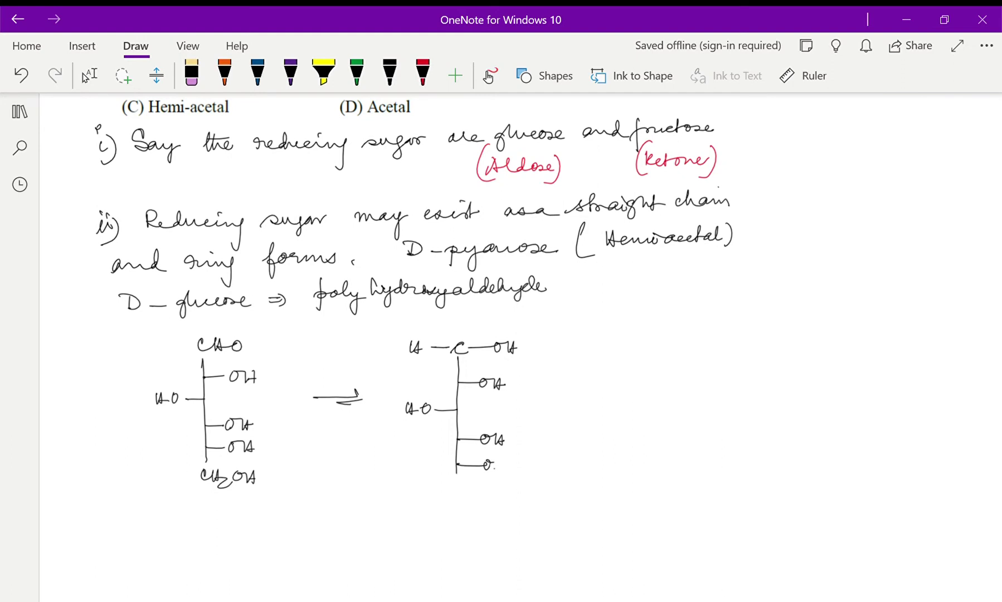
click(390, 73)
mouse_move(457, 334)
mouse_down()
mouse_move(537, 322)
mouse_move(541, 368)
mouse_move(537, 454)
mouse_move(454, 478)
mouse_up()
scroll(502, 334, down, 1)
drag(466, 407, 507, 421)
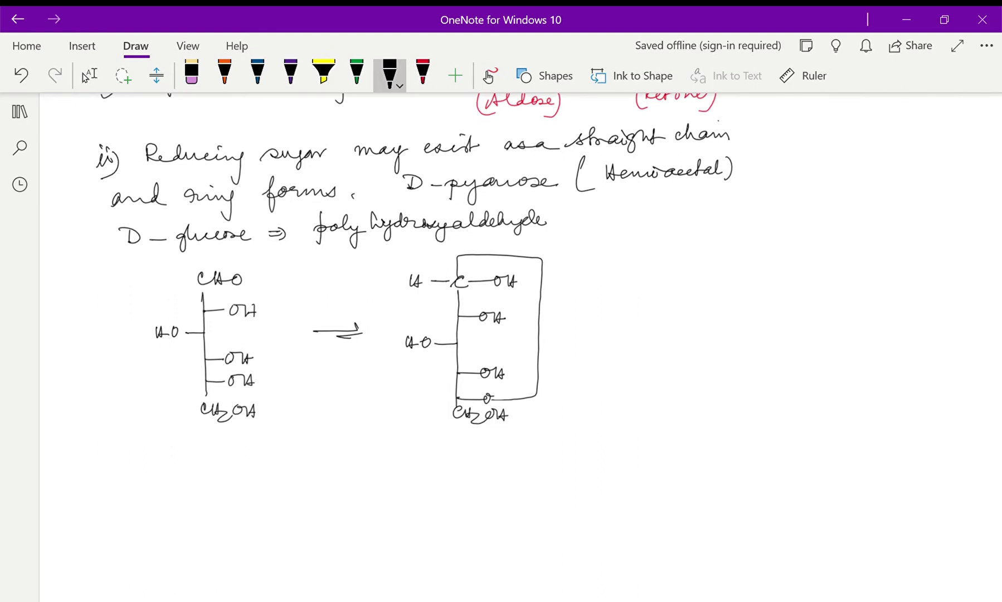
click(357, 72)
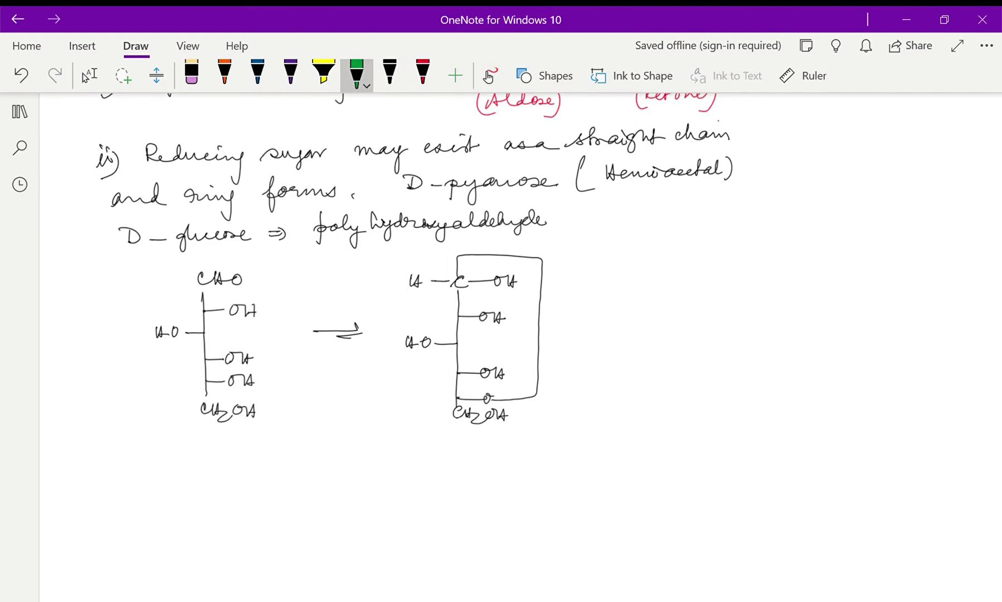
In green, circle CHO and the lower OH, link them with an arrow, and underline 'Hemiacetal'.
mouse_move(181, 269)
mouse_down()
mouse_move(235, 262)
mouse_move(200, 291)
mouse_move(234, 261)
mouse_up()
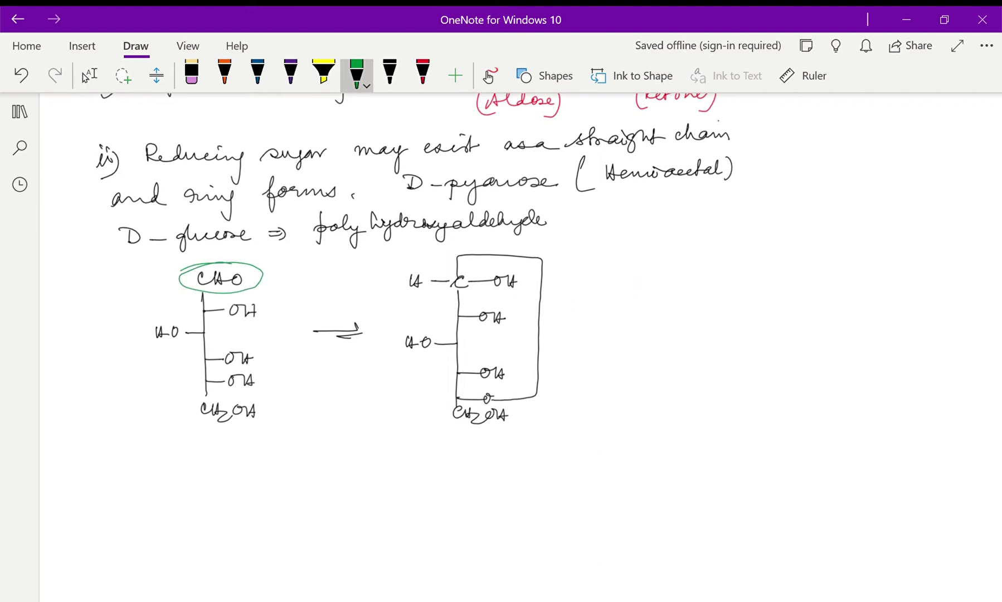
mouse_move(327, 306)
mouse_down()
mouse_move(350, 313)
mouse_move(314, 297)
mouse_move(329, 295)
mouse_up()
mouse_move(556, 358)
mouse_down()
mouse_move(557, 370)
mouse_move(632, 372)
mouse_move(642, 361)
mouse_move(664, 374)
mouse_up()
mouse_move(664, 373)
mouse_down()
mouse_move(669, 360)
mouse_move(669, 375)
mouse_up()
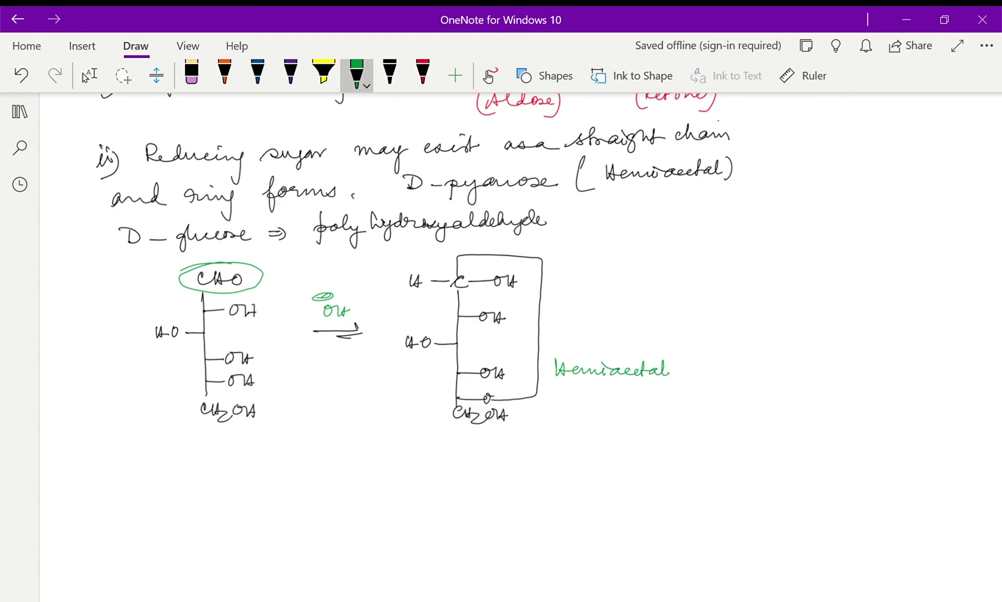
mouse_move(223, 377)
mouse_down()
mouse_move(229, 392)
mouse_move(254, 371)
mouse_move(277, 369)
mouse_move(258, 301)
mouse_move(271, 292)
mouse_up()
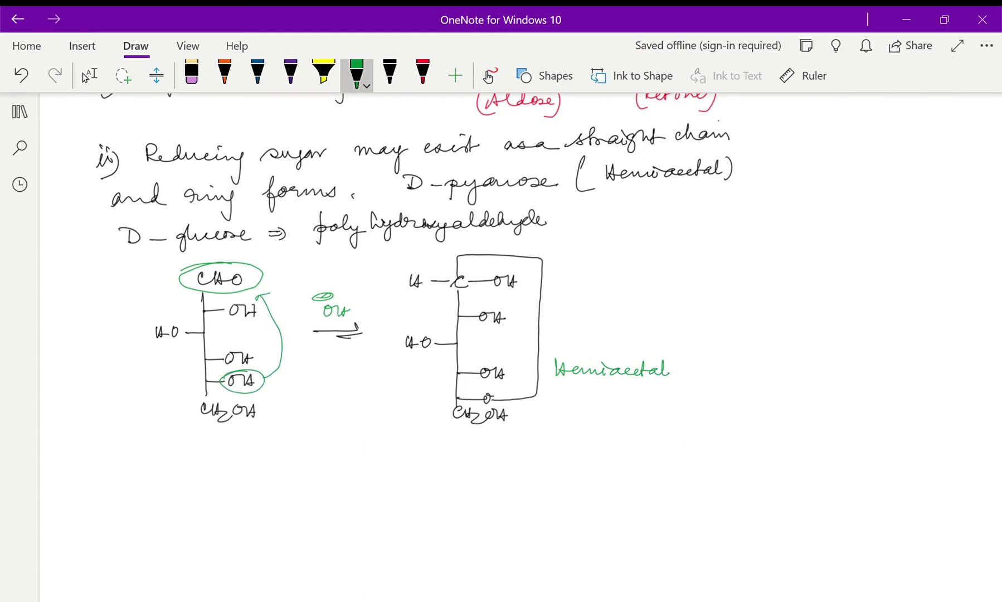
drag(315, 330, 355, 324)
drag(568, 385, 629, 384)
drag(345, 310, 318, 295)
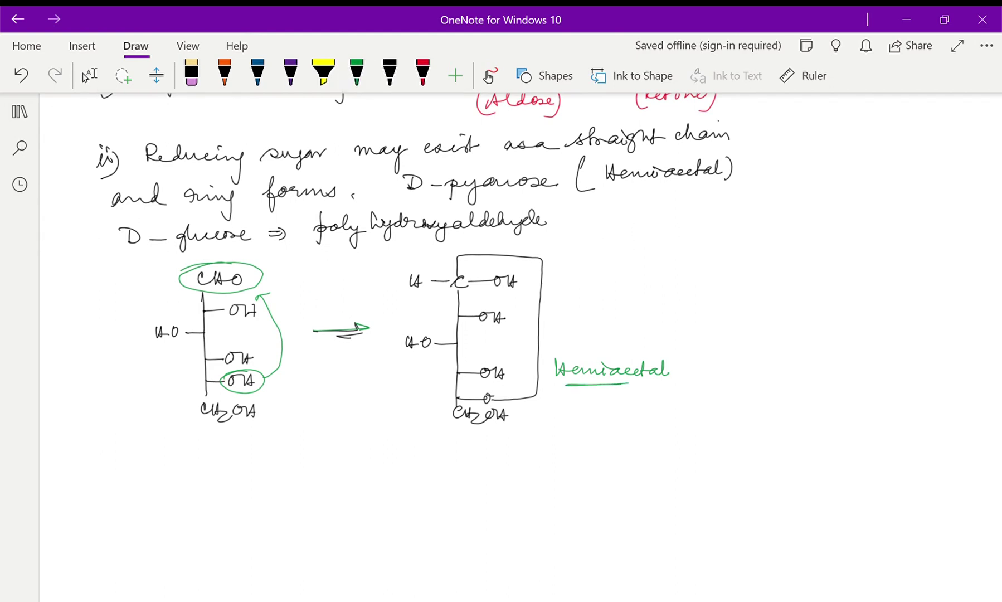
click(357, 71)
Write OH⁻ under the arrow and Tollens' reagent [Ag(NH3)2]⁺ OH⁻ in green below the chain.
mouse_move(333, 353)
mouse_down()
mouse_move(349, 363)
mouse_move(337, 343)
mouse_move(328, 349)
mouse_up()
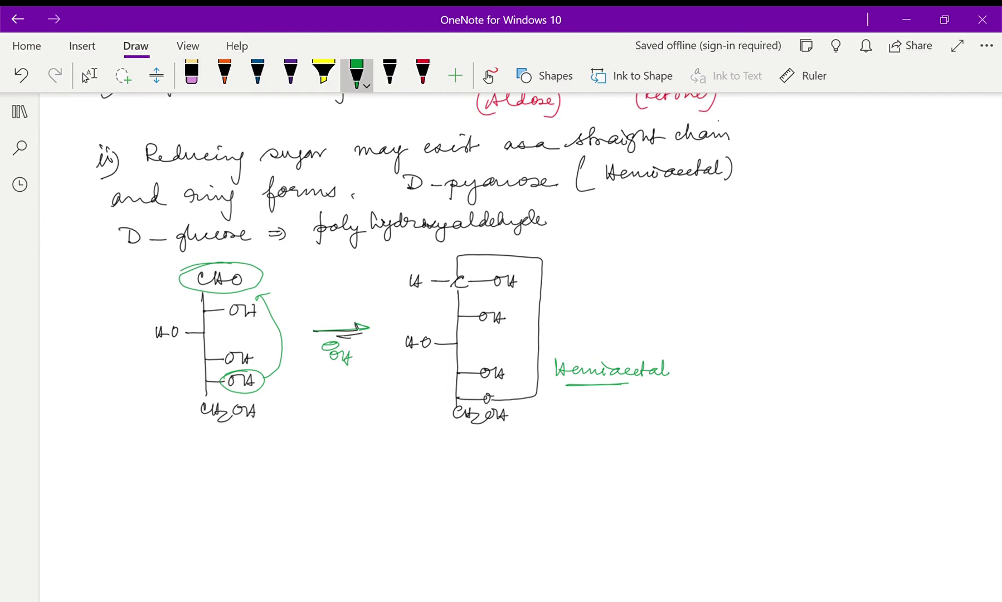
mouse_move(169, 456)
mouse_down()
mouse_move(195, 449)
mouse_move(191, 465)
mouse_move(212, 463)
mouse_up()
mouse_move(217, 446)
mouse_down()
mouse_move(218, 461)
mouse_move(234, 444)
mouse_move(243, 465)
mouse_up()
drag(249, 438, 263, 462)
mouse_move(157, 432)
mouse_down()
mouse_move(159, 462)
mouse_move(176, 469)
mouse_up()
mouse_move(258, 434)
mouse_down()
mouse_move(265, 474)
mouse_move(282, 449)
mouse_move(283, 459)
mouse_up()
mouse_move(278, 453)
mouse_down()
mouse_move(307, 438)
mouse_move(274, 454)
mouse_move(299, 462)
mouse_up()
click(357, 73)
mouse_move(296, 456)
mouse_down()
mouse_move(306, 454)
mouse_move(282, 426)
mouse_move(271, 433)
mouse_move(275, 425)
mouse_up()
drag(156, 431, 173, 428)
scroll(390, 334, down, 3)
click(87, 75)
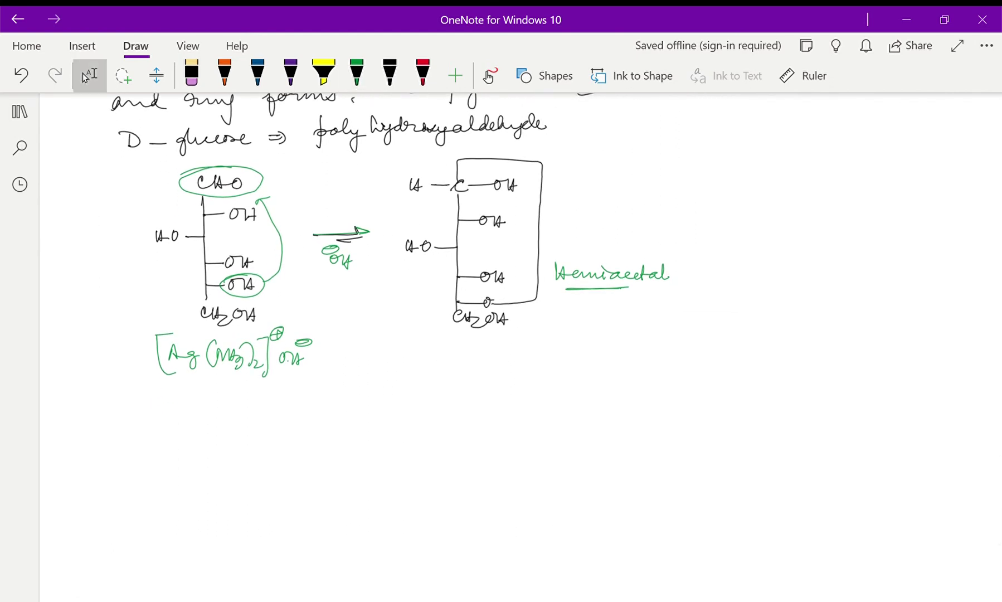
Handwrite 'iii) D-Fructose is essentially an α-hydroxy ketone' in black.
click(390, 72)
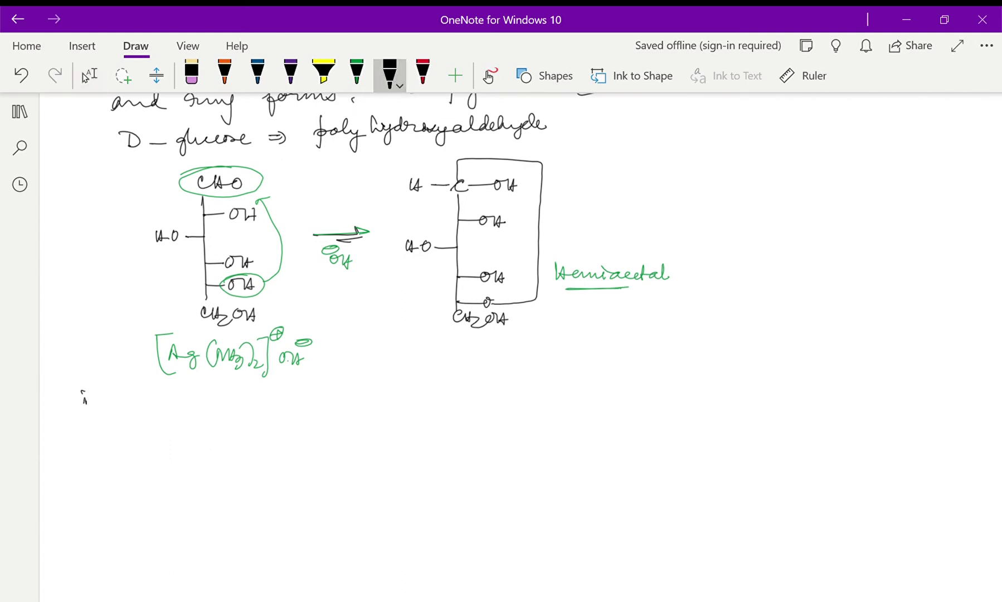
mouse_move(93, 397)
mouse_down()
mouse_move(103, 406)
mouse_move(86, 420)
mouse_up()
drag(139, 396, 139, 408)
mouse_move(136, 395)
mouse_down()
mouse_move(137, 407)
mouse_move(188, 410)
mouse_move(199, 389)
mouse_up()
mouse_move(189, 401)
mouse_down()
mouse_move(349, 398)
mouse_move(334, 386)
mouse_up()
mouse_move(361, 390)
mouse_down()
mouse_move(445, 394)
mouse_move(459, 379)
mouse_move(473, 393)
mouse_move(591, 378)
mouse_move(621, 381)
mouse_move(633, 398)
mouse_move(635, 377)
mouse_move(716, 379)
mouse_up()
click(721, 382)
Draw fructose's partial CH2OH–C=O structure below point iii).
scroll(84, 77, down, 2)
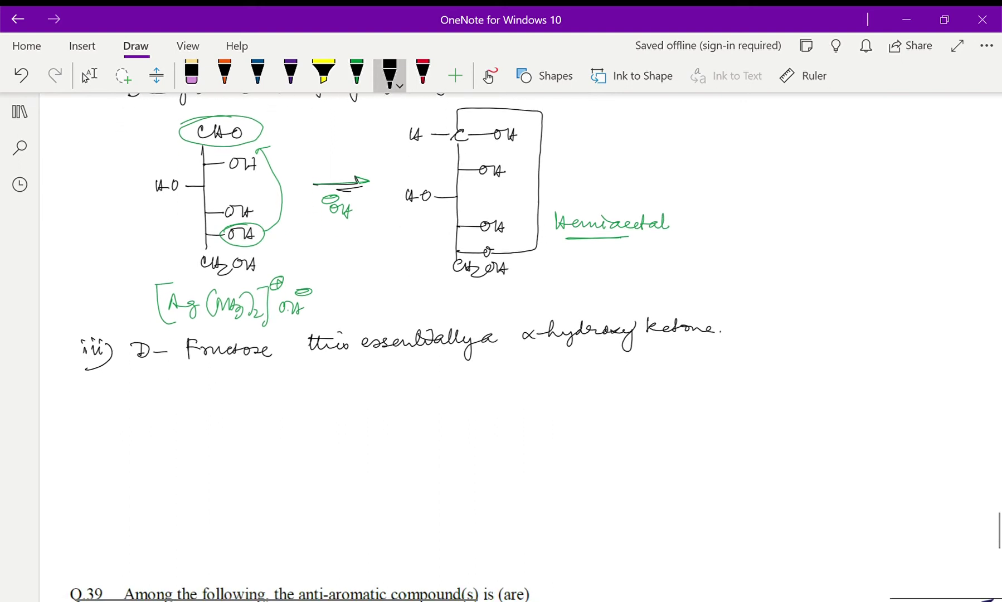
click(85, 77)
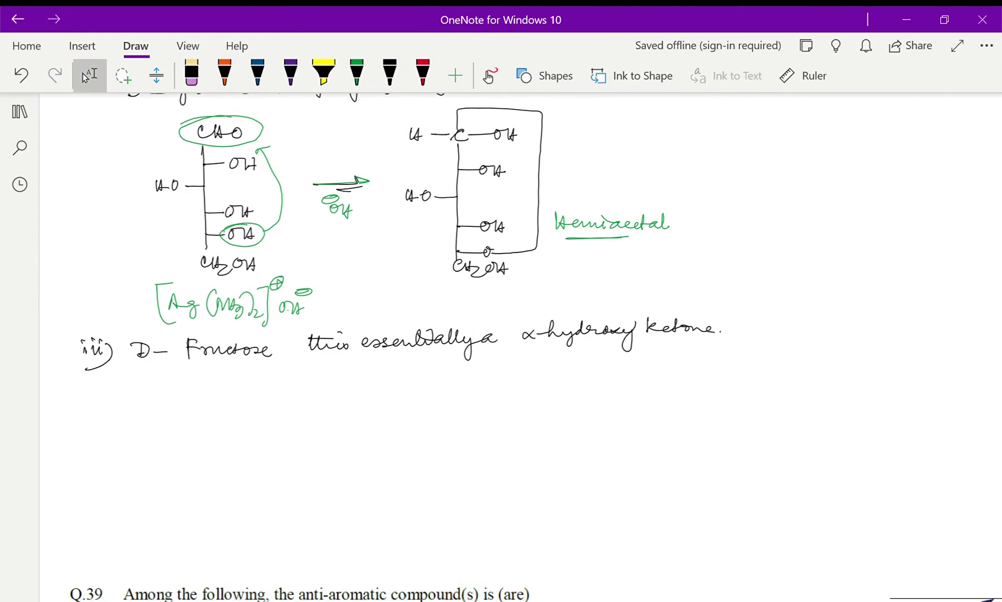
click(389, 76)
mouse_move(236, 382)
mouse_down()
mouse_move(234, 395)
mouse_move(270, 389)
mouse_up()
mouse_move(279, 383)
mouse_down()
mouse_move(278, 393)
mouse_move(299, 390)
mouse_up()
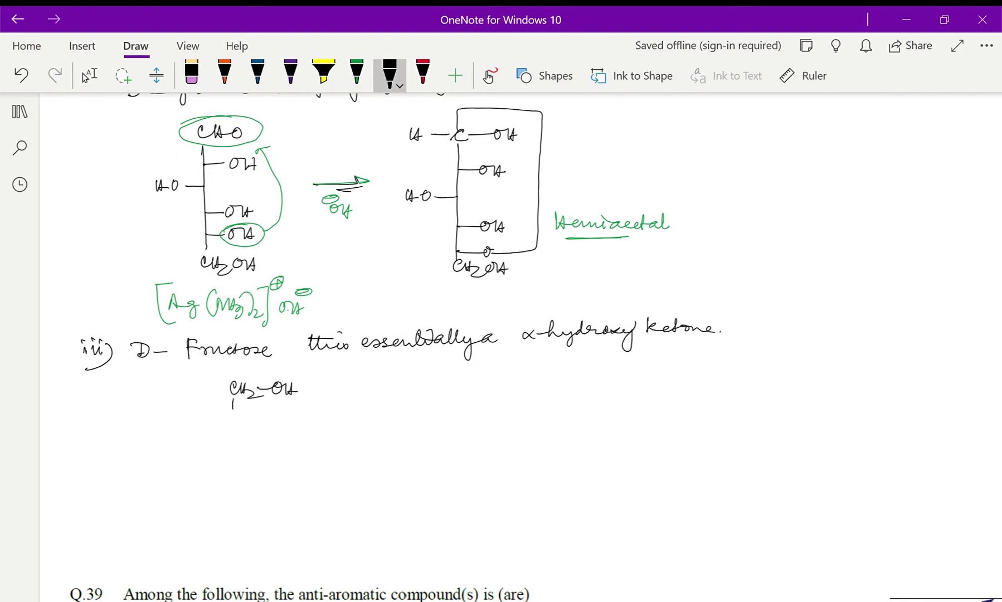
mouse_move(233, 398)
mouse_down()
mouse_move(234, 423)
mouse_move(251, 427)
mouse_up()
mouse_move(250, 420)
mouse_down()
mouse_move(280, 422)
mouse_move(234, 451)
mouse_move(234, 484)
mouse_move(255, 452)
mouse_up()
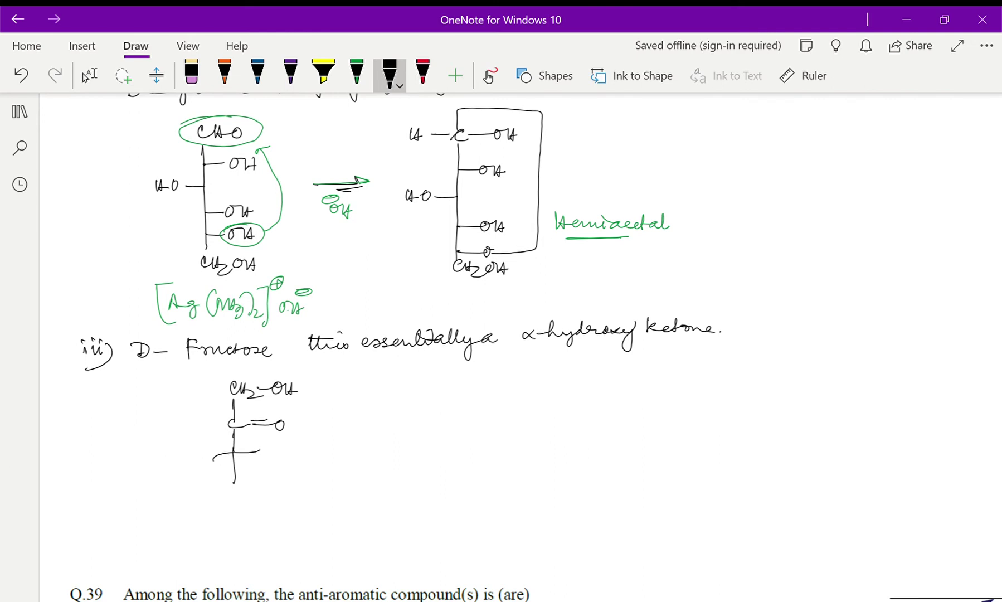
Highlight the CH2OH–C=O group and the phrase 'α-hydroxy ketone' in yellow.
click(323, 72)
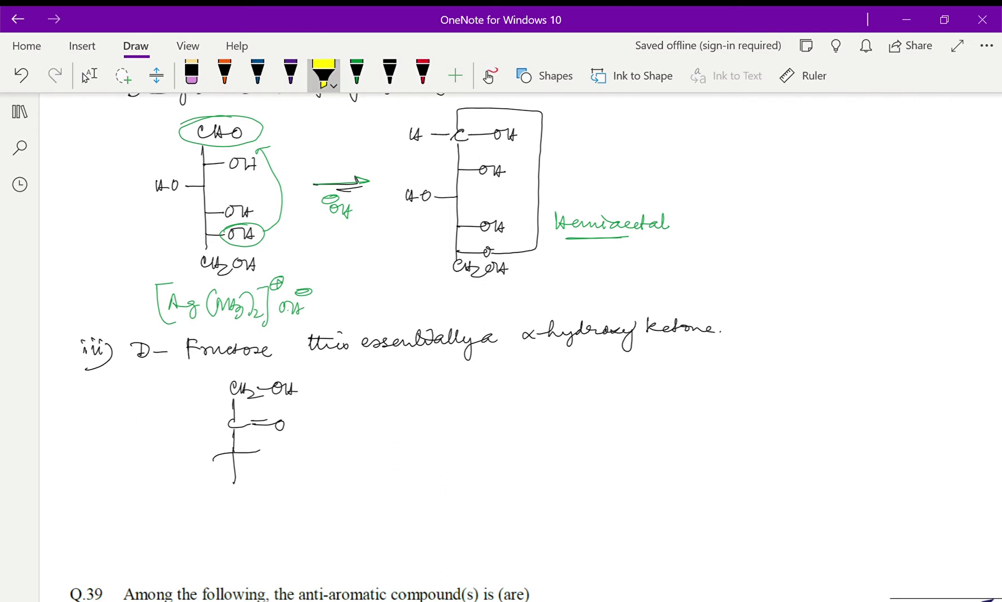
mouse_move(201, 399)
mouse_down()
mouse_move(315, 377)
mouse_move(199, 427)
mouse_move(201, 384)
mouse_up()
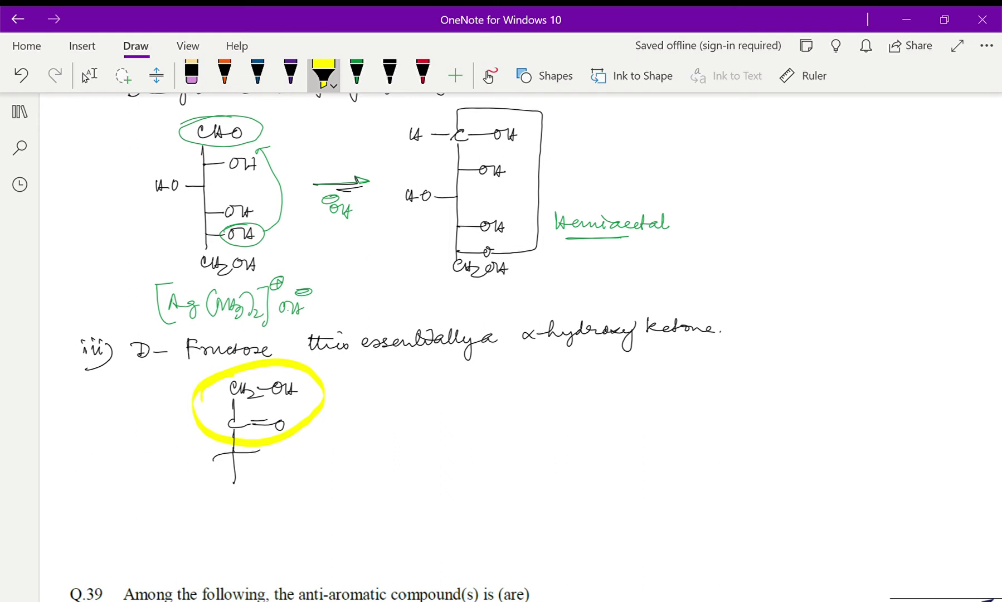
drag(513, 349, 697, 346)
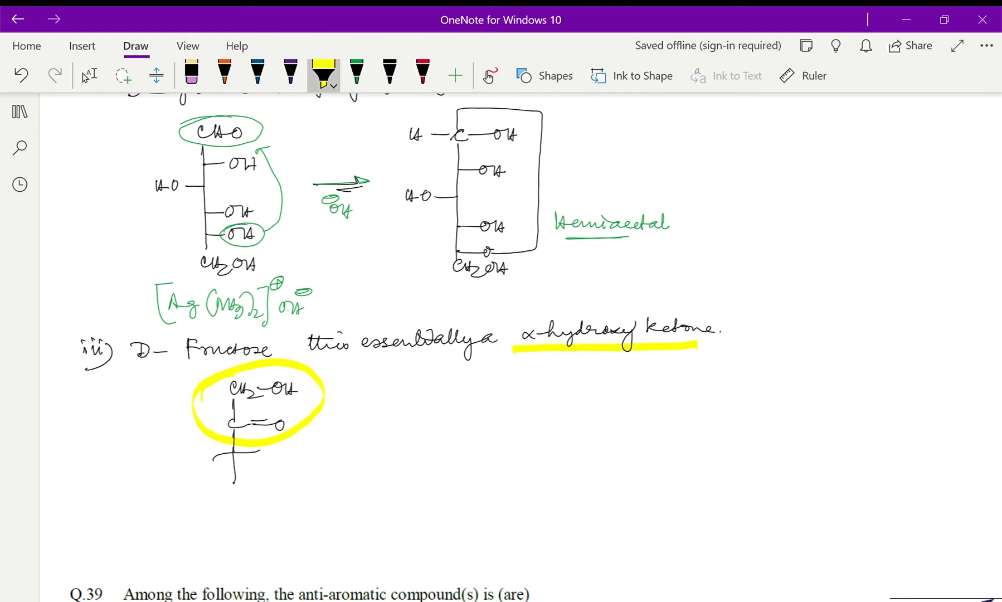
In black ink, draw the OH⁻ equilibrium arrow to the right of D-Fructose.
click(390, 73)
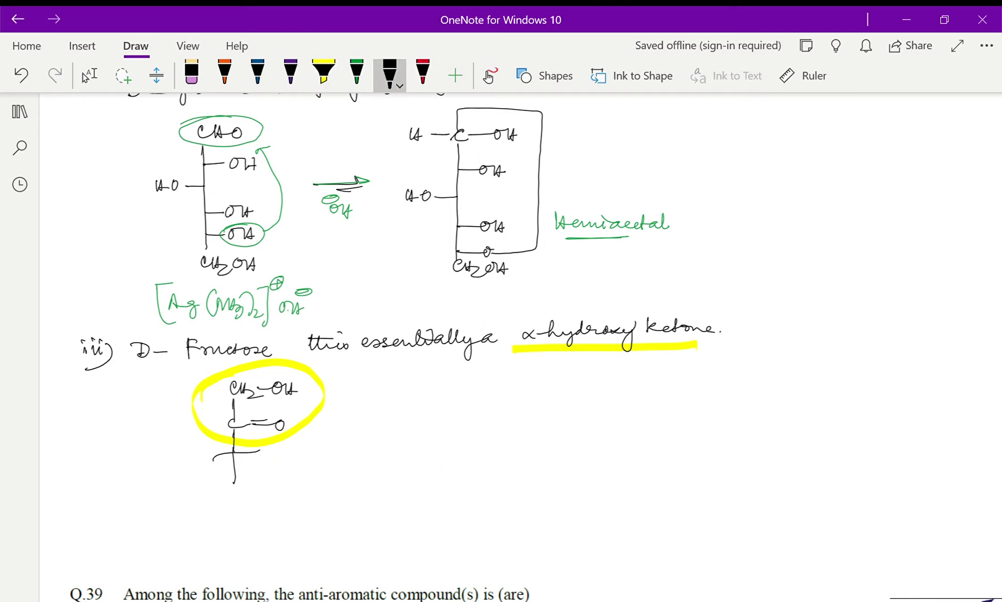
drag(397, 407, 405, 414)
drag(410, 422, 362, 430)
mouse_move(366, 385)
mouse_down()
mouse_move(368, 399)
mouse_move(383, 399)
mouse_move(371, 374)
mouse_up()
drag(359, 377, 373, 376)
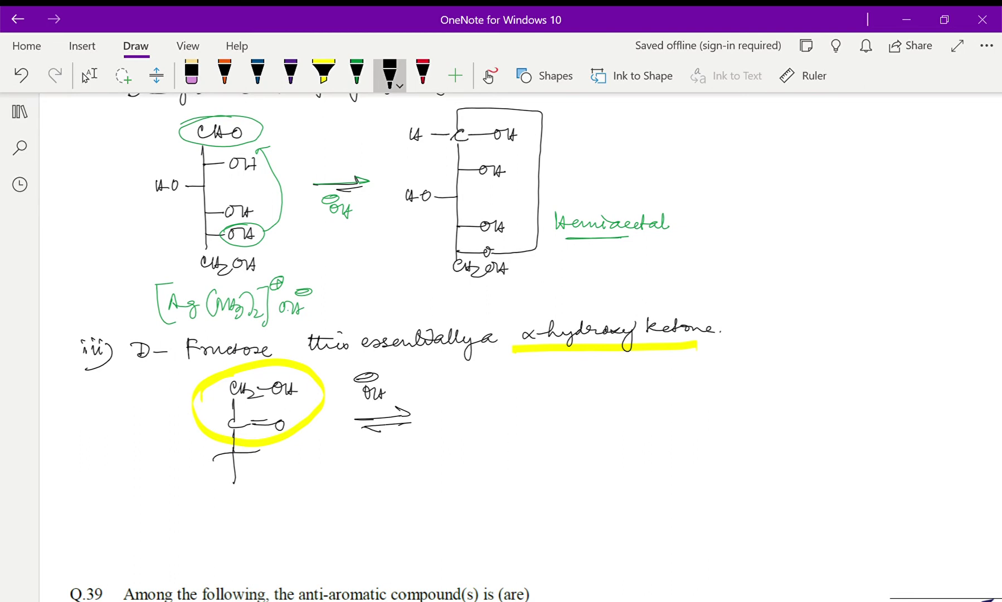
Sketch the enediol intermediate: a C=C double bond with OH on each carbon, plus an electron-pushing arrow.
mouse_move(514, 383)
mouse_down()
mouse_move(558, 384)
mouse_move(549, 381)
mouse_move(556, 392)
mouse_up()
mouse_move(564, 379)
mouse_down()
mouse_move(563, 392)
mouse_move(568, 386)
mouse_up()
drag(508, 395, 510, 418)
mouse_move(512, 395)
mouse_down()
mouse_move(525, 432)
mouse_move(553, 434)
mouse_up()
drag(559, 422, 565, 436)
drag(560, 430, 569, 429)
drag(485, 378, 486, 391)
drag(493, 379, 495, 384)
mouse_move(509, 441)
mouse_down()
mouse_move(509, 501)
mouse_move(538, 461)
mouse_up()
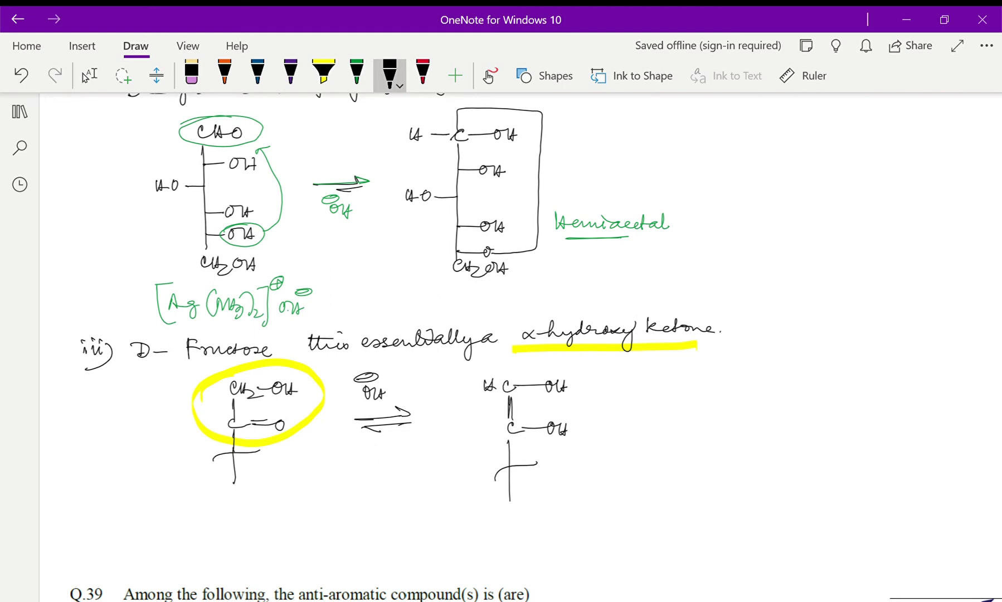
mouse_move(555, 425)
mouse_down()
mouse_move(536, 416)
mouse_move(530, 424)
mouse_up()
Darken the lower equilibrium arrow and add a curved arrow under the upper C–OH.
mouse_move(411, 424)
mouse_down()
mouse_move(339, 428)
mouse_move(370, 435)
mouse_up()
mouse_move(367, 427)
mouse_down()
mouse_move(398, 424)
mouse_move(352, 432)
mouse_up()
drag(344, 429, 358, 434)
mouse_move(553, 387)
mouse_down()
mouse_move(523, 394)
mouse_move(533, 388)
mouse_up()
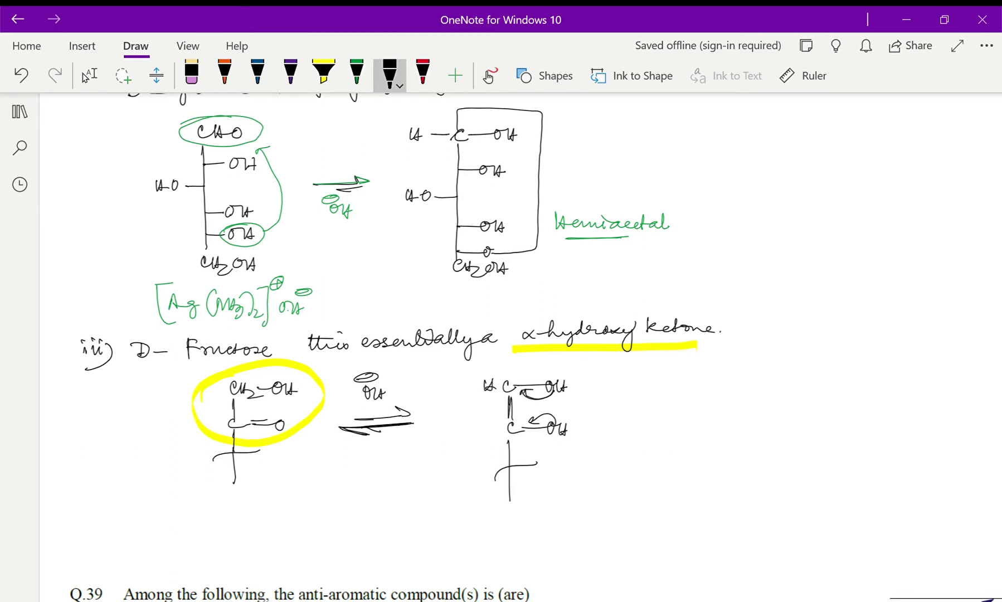
drag(531, 391, 518, 395)
Draw the equilibrium arrow to the aldehyde form and write its H–C=O group.
drag(588, 413, 652, 412)
drag(636, 401, 651, 412)
drag(591, 415, 647, 417)
mouse_move(693, 377)
mouse_down()
mouse_move(693, 390)
mouse_move(725, 390)
mouse_up()
drag(725, 383, 748, 383)
mouse_move(753, 378)
mouse_down()
mouse_move(720, 416)
mouse_move(772, 419)
mouse_move(721, 476)
mouse_move(744, 447)
mouse_up()
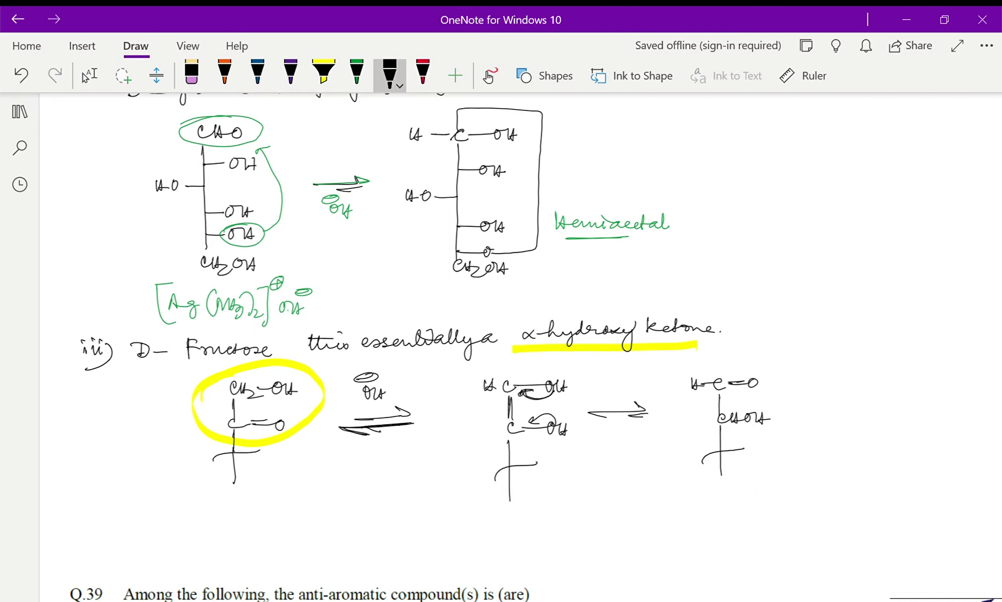
Label D-Fructose and Basic Medium, then circle the aldehyde form with the yellow highlighter.
mouse_move(196, 481)
mouse_down()
mouse_move(214, 480)
mouse_move(193, 490)
mouse_move(225, 482)
mouse_up()
mouse_move(246, 473)
mouse_down()
mouse_move(243, 493)
mouse_move(251, 474)
mouse_up()
drag(243, 483, 320, 485)
drag(281, 480, 285, 490)
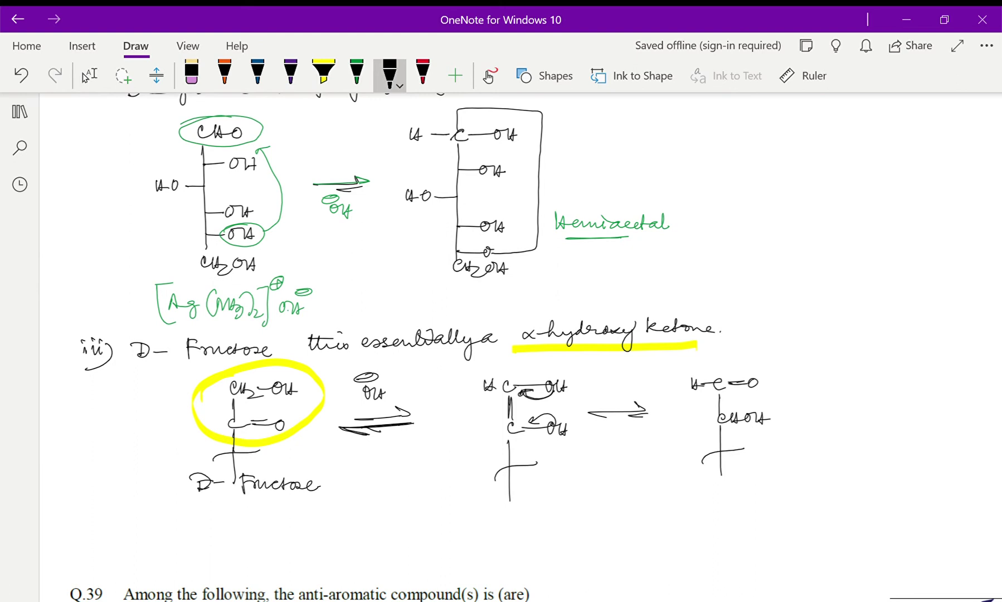
mouse_move(355, 442)
mouse_down()
mouse_move(354, 460)
mouse_move(424, 441)
mouse_move(475, 458)
mouse_move(461, 462)
mouse_up()
drag(444, 469, 466, 466)
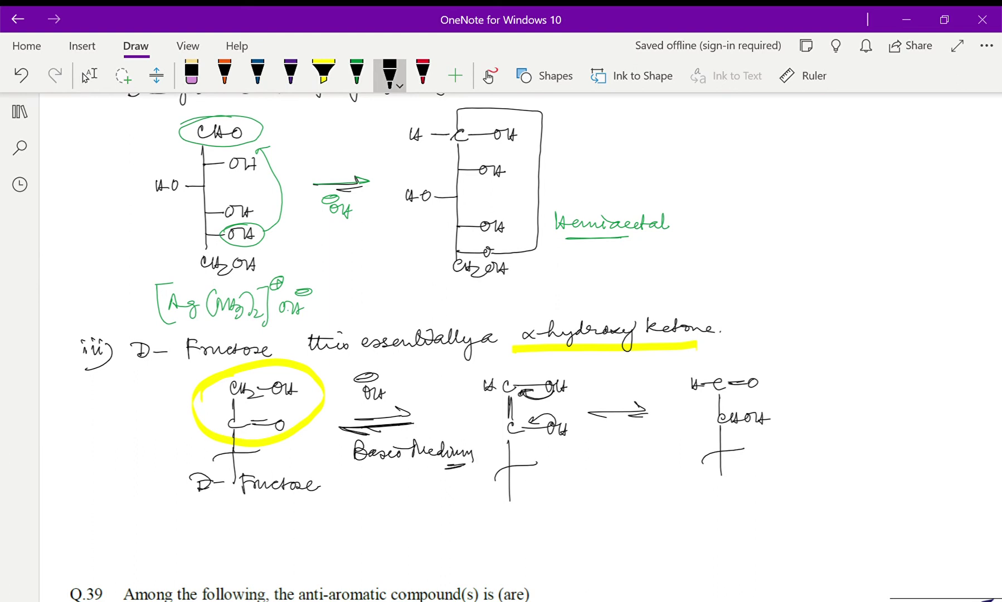
drag(745, 449, 751, 448)
click(324, 72)
mouse_move(666, 380)
mouse_down()
mouse_move(685, 363)
mouse_move(702, 426)
mouse_move(744, 355)
mouse_up()
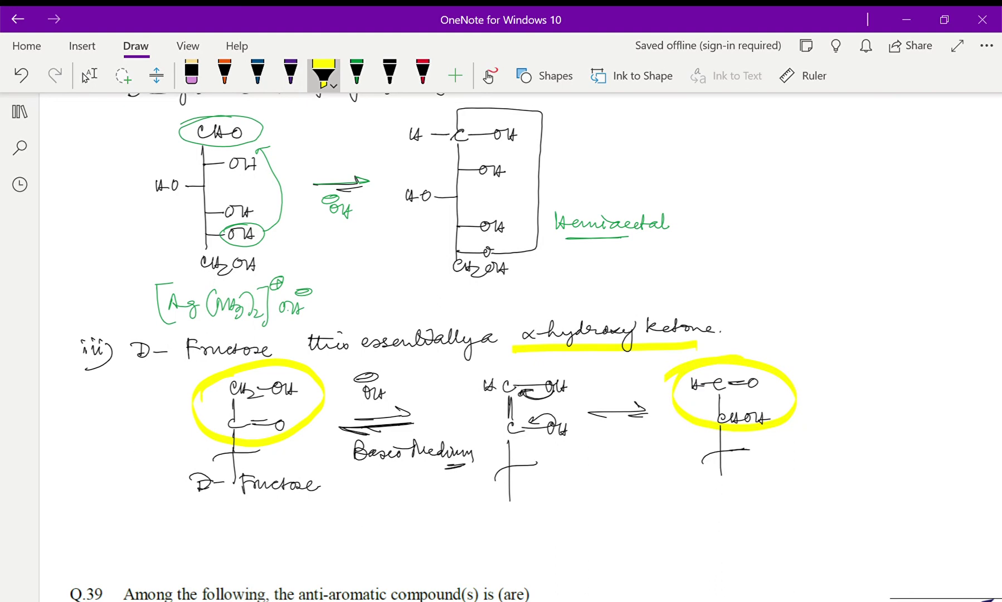
Tick Q.38 options (A) Aldehyde and (C) Hemi-acetal in green ink.
scroll(502, 345, up, 5)
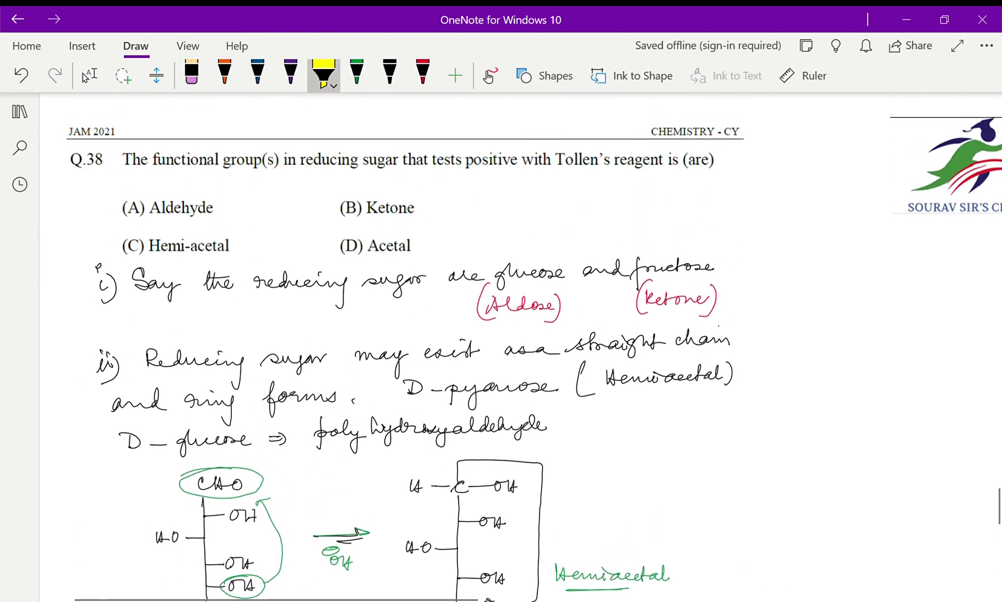
click(87, 74)
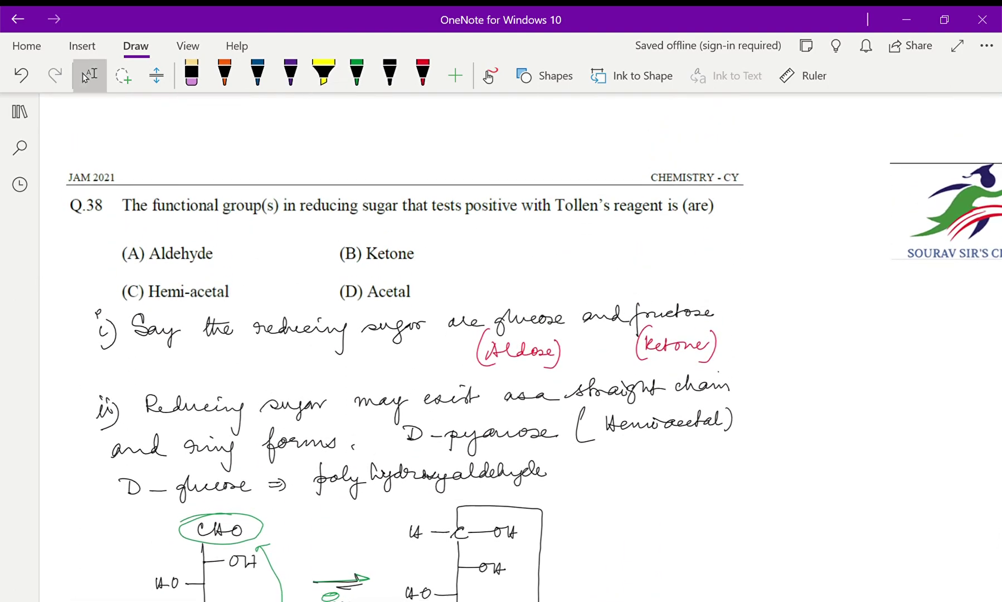
click(324, 73)
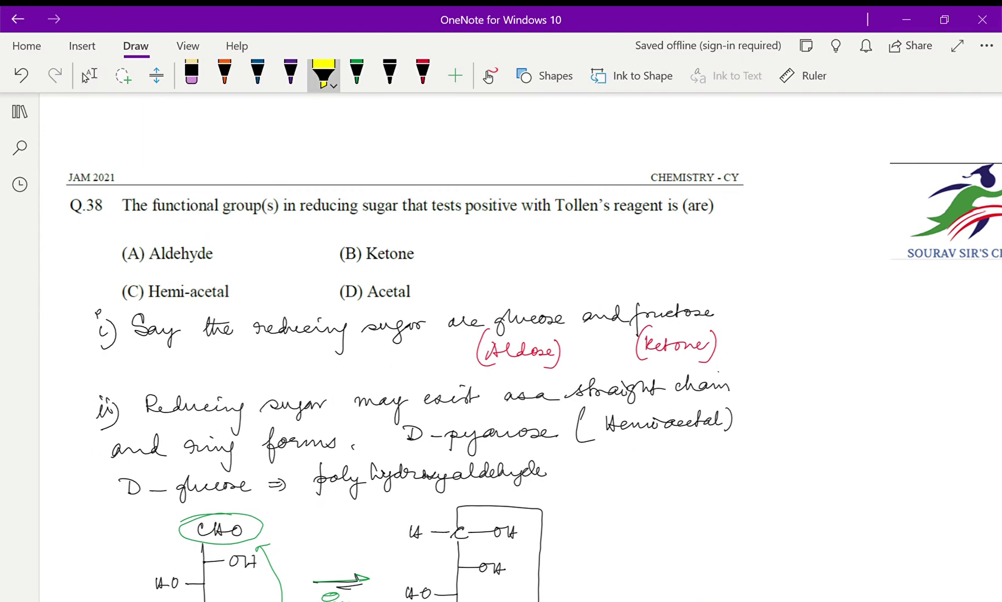
click(357, 74)
drag(116, 259, 166, 231)
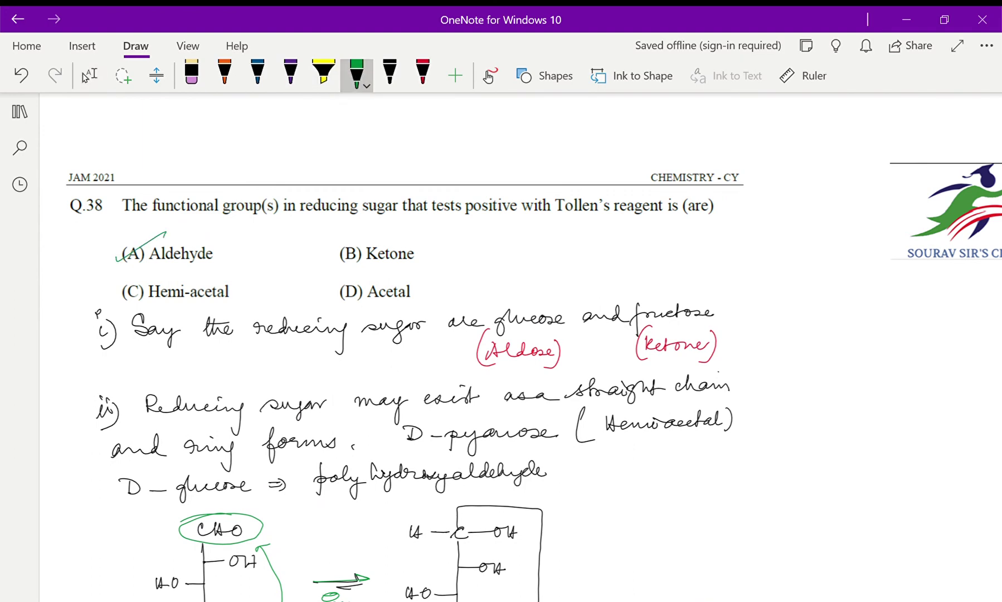
mouse_move(121, 285)
mouse_down()
mouse_move(126, 297)
mouse_move(175, 272)
mouse_up()
Underline CH2OH on the ring structure and tick option (B) Ketone in green.
scroll(85, 77, down, 2)
click(85, 77)
scroll(84, 77, down, 2)
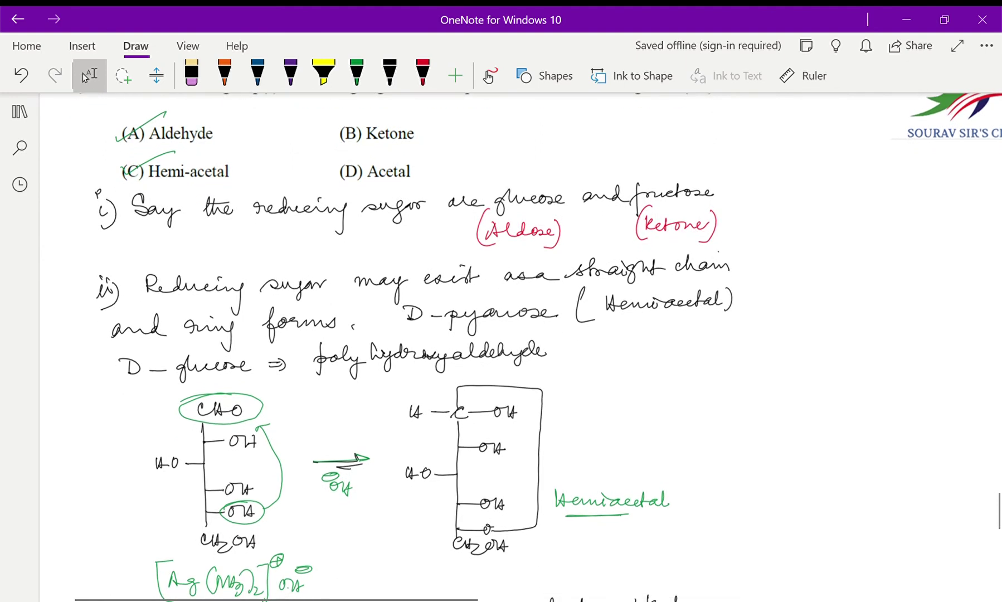
click(357, 75)
drag(448, 565, 523, 565)
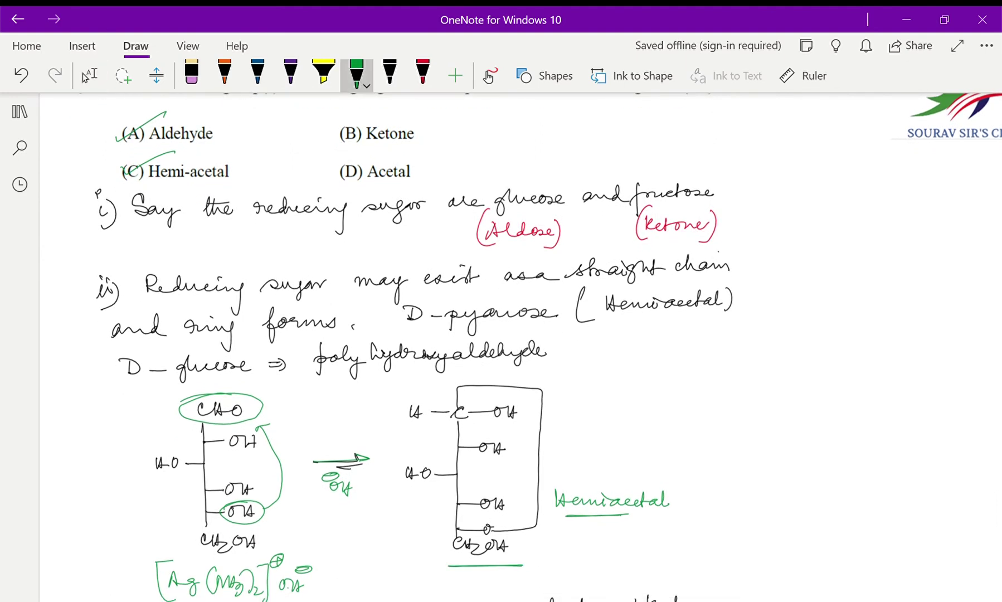
drag(337, 130, 369, 118)
click(85, 77)
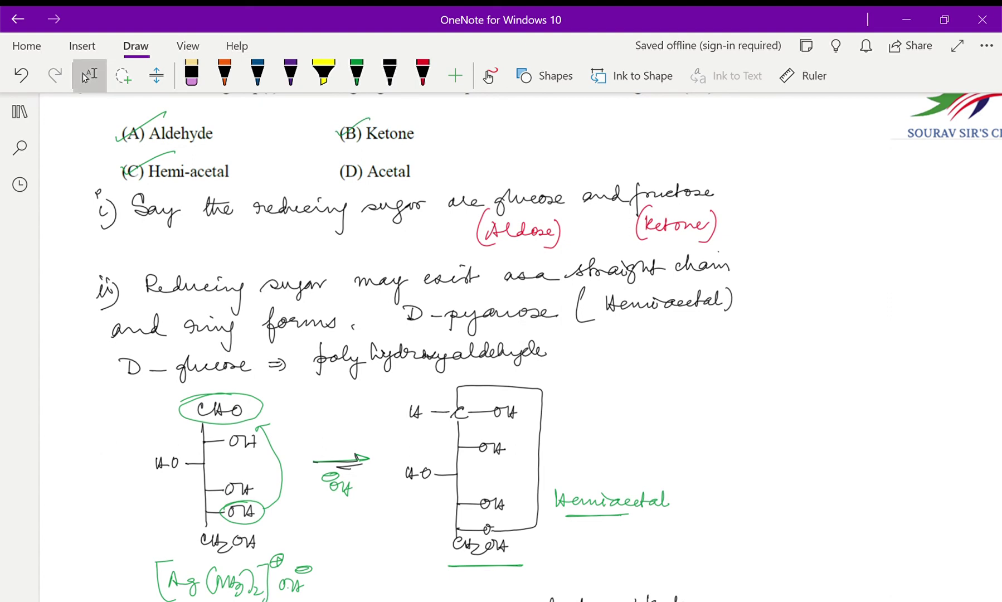
Circle (D) Acetal in green and write 'Stable toward nucleophiles so no reaction' beside it.
click(357, 75)
mouse_move(368, 158)
mouse_down()
mouse_move(365, 186)
mouse_move(427, 162)
mouse_move(551, 165)
mouse_move(603, 159)
mouse_move(606, 146)
mouse_move(666, 161)
mouse_move(796, 152)
mouse_up()
mouse_move(761, 174)
mouse_down()
mouse_move(842, 174)
mouse_move(846, 160)
mouse_up()
drag(857, 171, 856, 175)
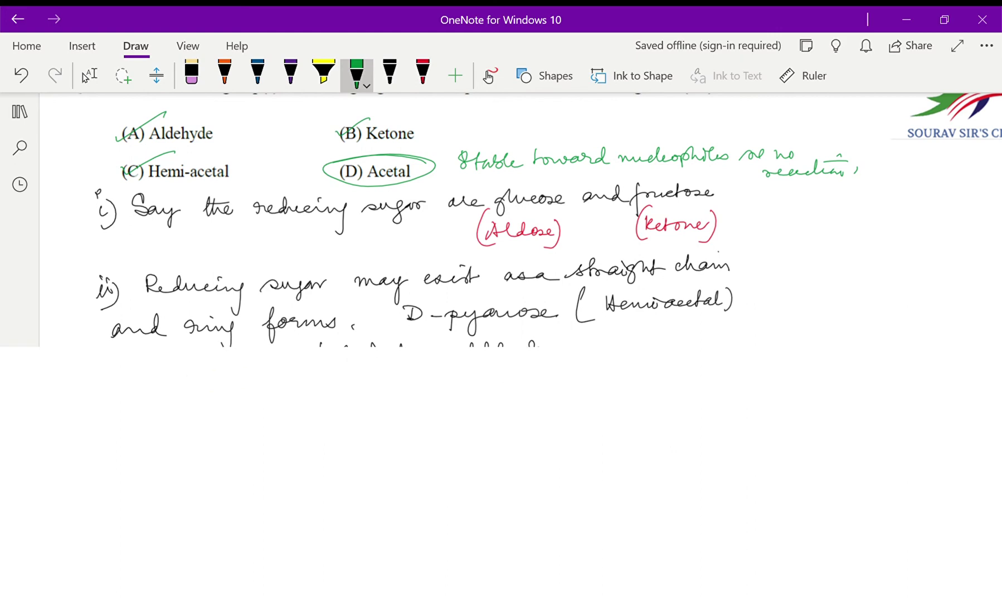
Write the heading 'Anti aromatic Compounds:' below Q.39's options in black ink.
scroll(521, 346, down, 10)
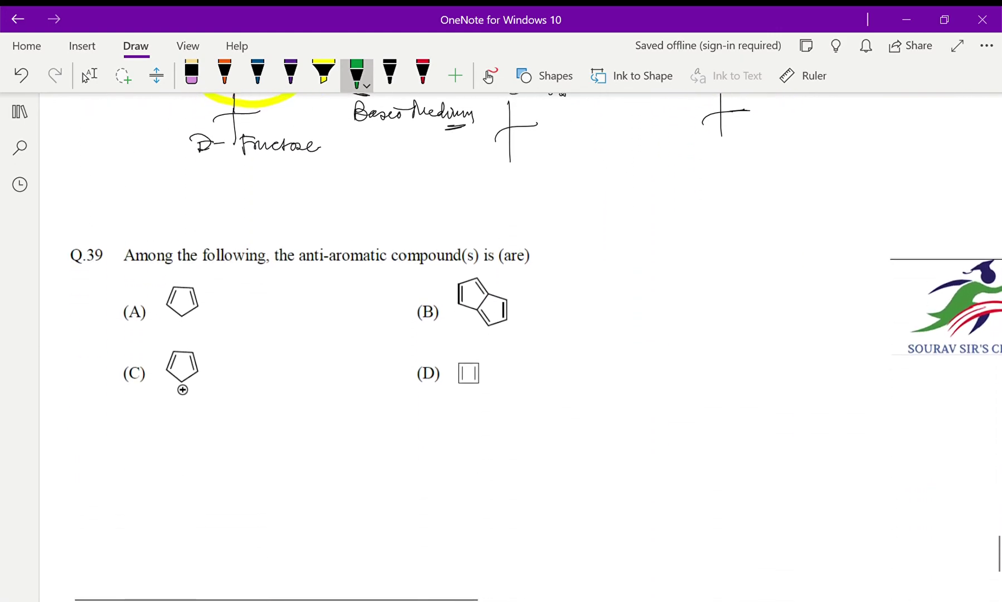
click(87, 77)
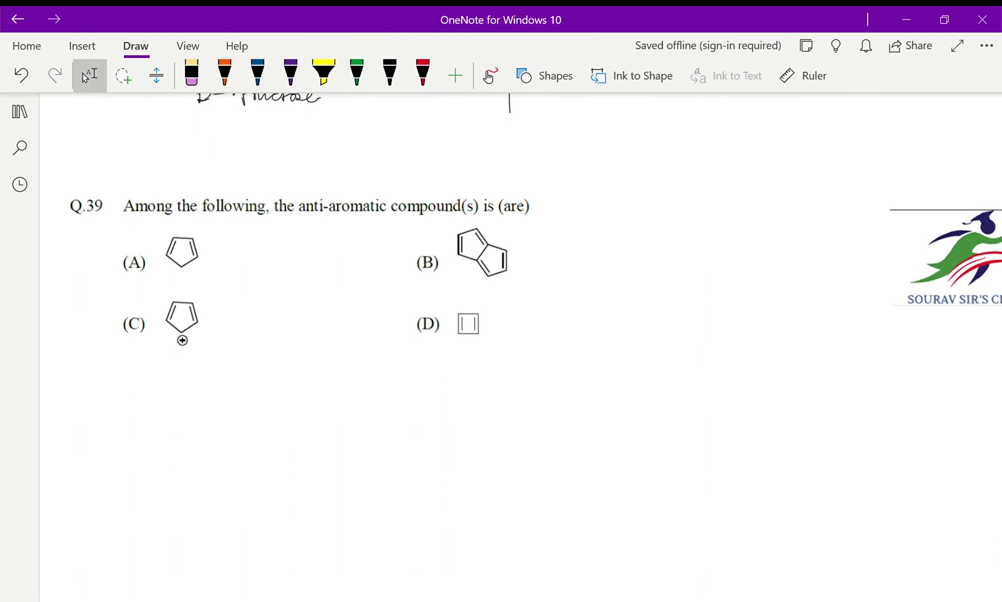
click(389, 73)
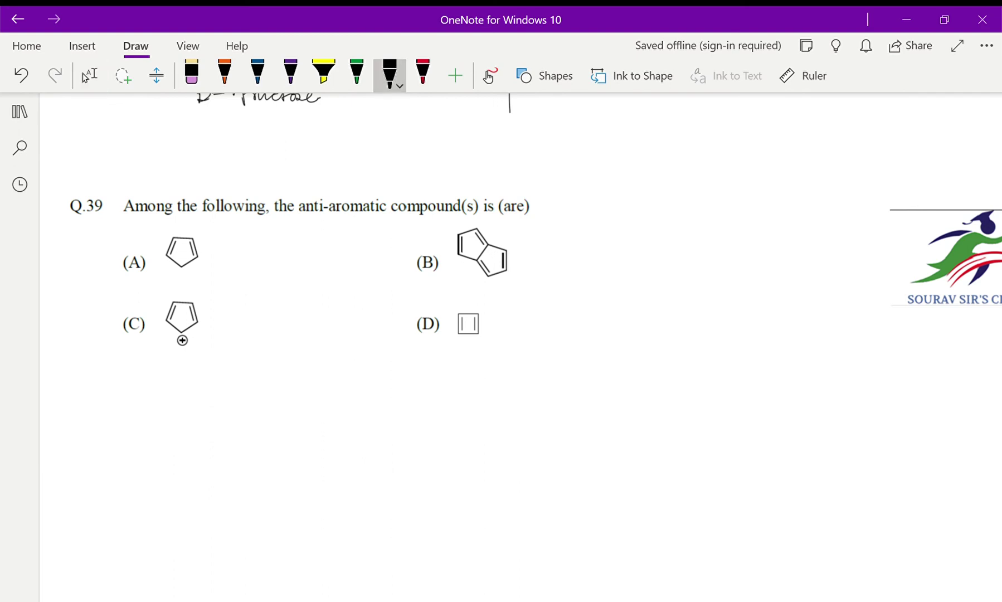
drag(112, 374, 258, 375)
drag(191, 372, 203, 385)
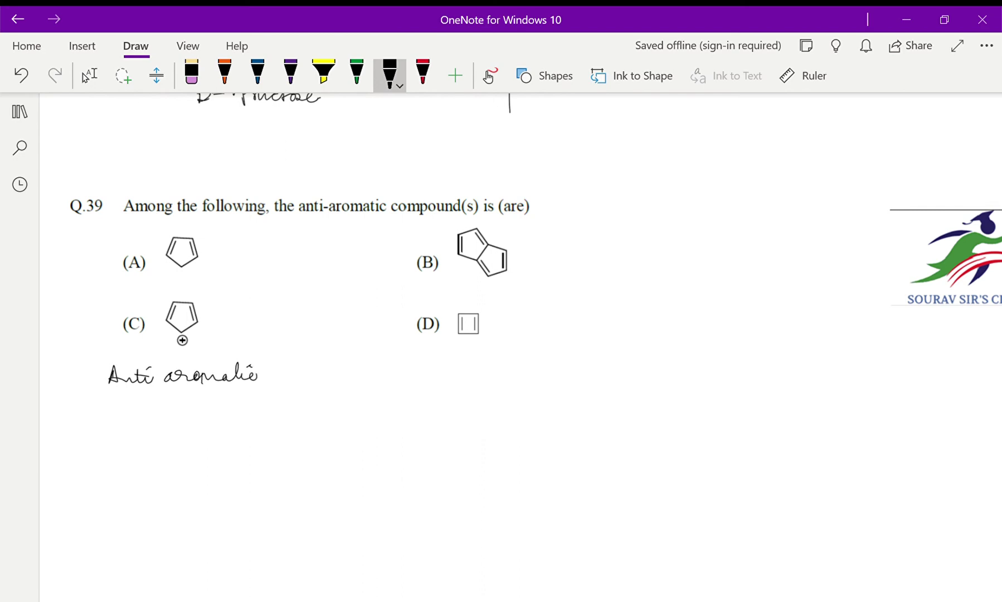
mouse_move(293, 361)
mouse_down()
mouse_move(287, 376)
mouse_move(326, 384)
mouse_move(339, 371)
mouse_move(402, 368)
mouse_move(401, 383)
mouse_up()
drag(403, 376, 417, 376)
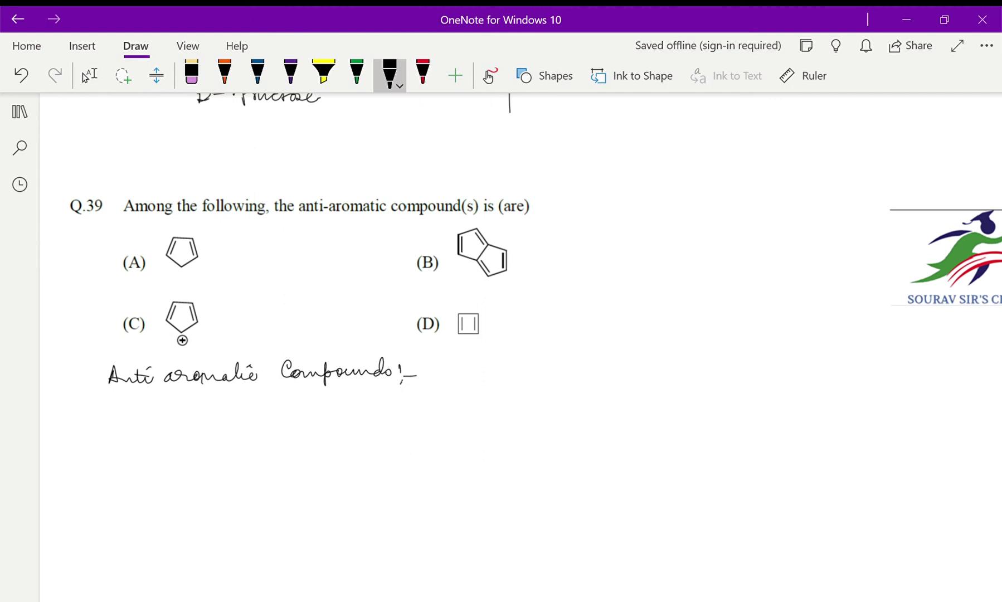
List 4nπ e⁻, Cyclic, Planar, Conjugated and Paramagnetic as criteria, and start the Nonaromatic Compounds heading.
mouse_move(102, 430)
mouse_down()
mouse_move(109, 440)
mouse_move(167, 425)
mouse_move(223, 435)
mouse_up()
drag(223, 429, 238, 428)
scroll(502, 335, down, 1)
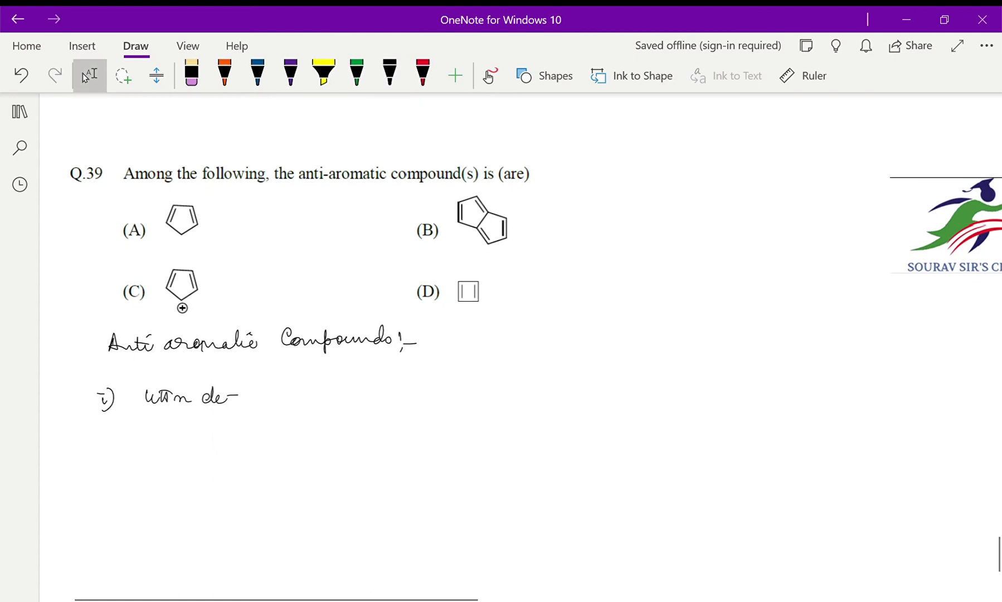
click(89, 76)
click(389, 72)
mouse_move(283, 393)
mouse_down()
mouse_move(328, 409)
mouse_move(367, 391)
mouse_up()
click(358, 380)
mouse_move(94, 439)
mouse_down()
mouse_move(115, 455)
mouse_move(146, 444)
mouse_up()
drag(148, 448, 211, 439)
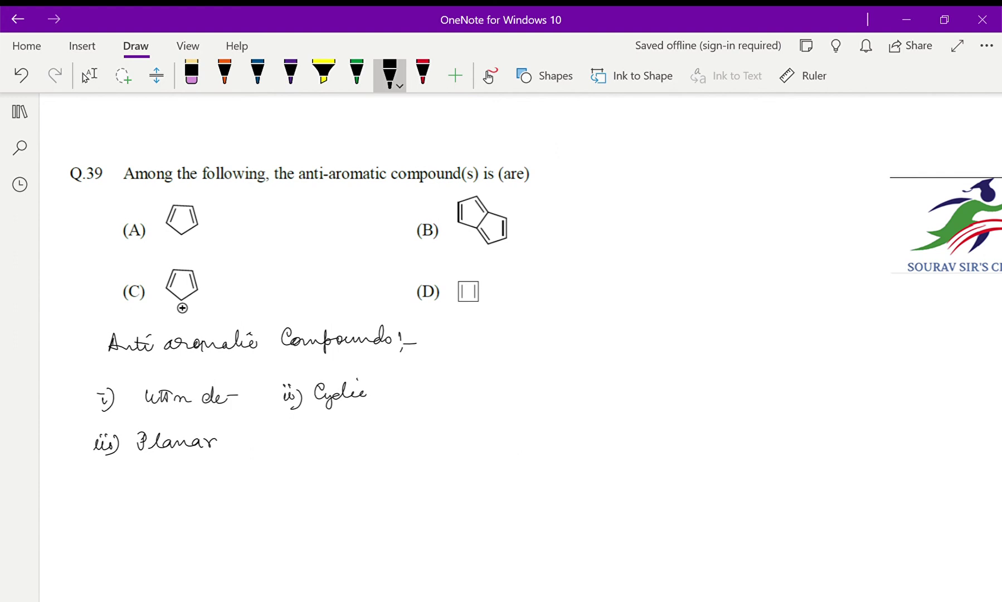
mouse_move(277, 436)
mouse_down()
mouse_move(298, 451)
mouse_move(344, 438)
mouse_move(355, 456)
mouse_move(368, 436)
mouse_move(380, 452)
mouse_move(398, 426)
mouse_move(413, 435)
mouse_move(423, 425)
mouse_up()
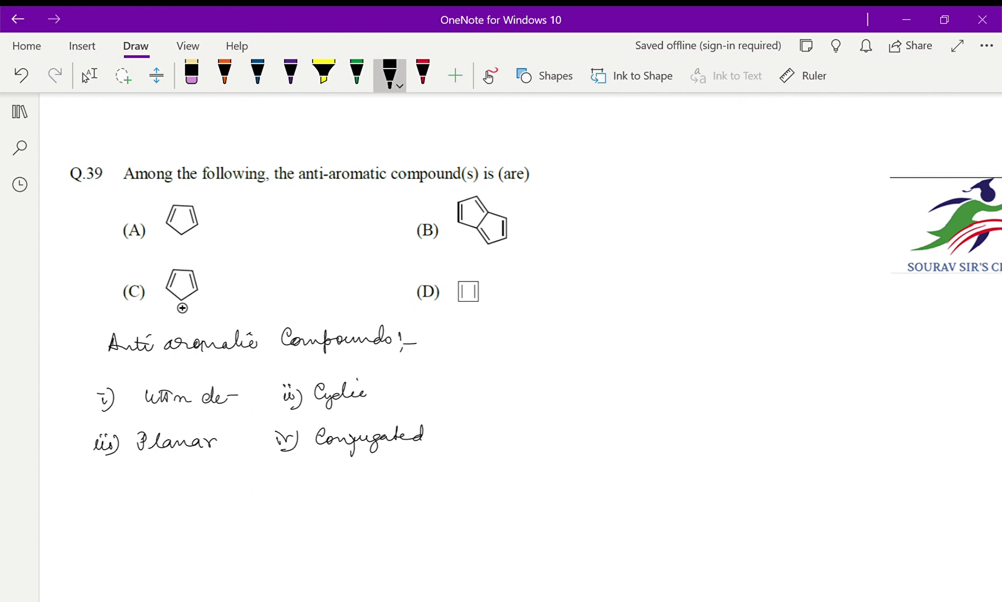
mouse_move(96, 481)
mouse_down()
mouse_move(112, 473)
mouse_move(103, 493)
mouse_move(160, 473)
mouse_move(178, 490)
mouse_move(310, 475)
mouse_move(302, 471)
mouse_up()
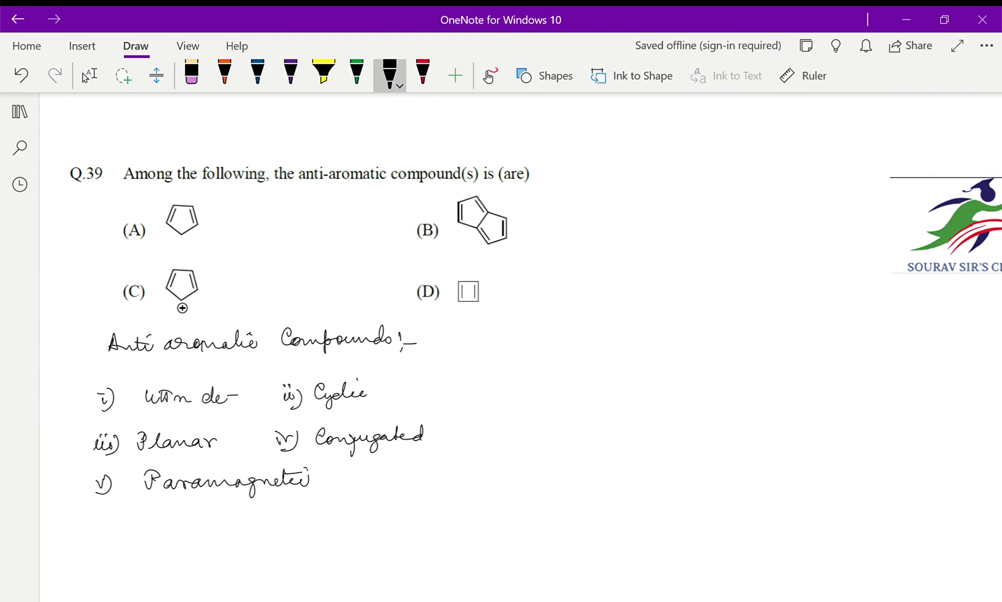
mouse_move(498, 339)
mouse_down()
mouse_move(509, 325)
mouse_move(533, 334)
mouse_move(773, 325)
mouse_up()
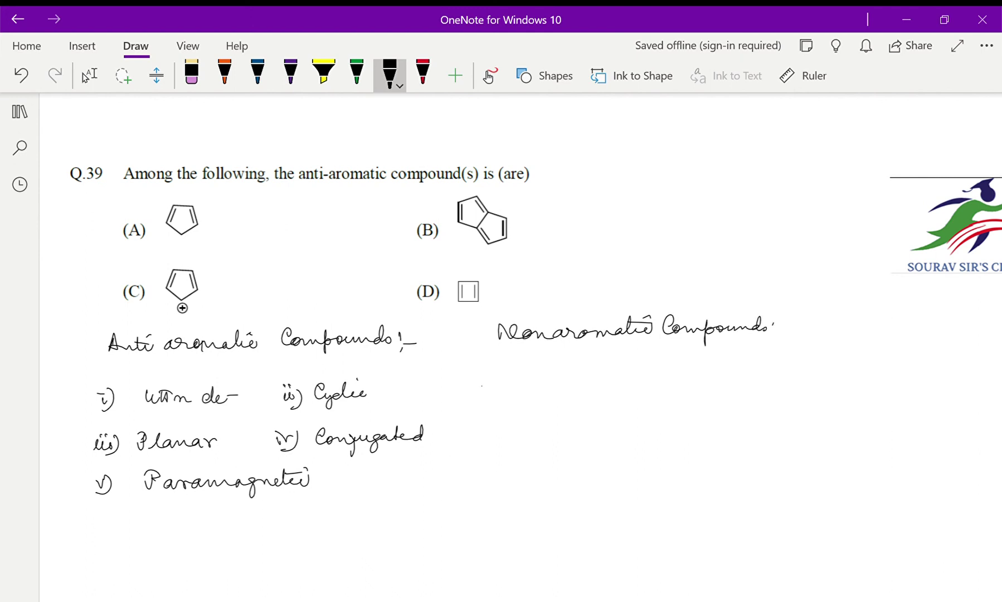
Write Non planar, Noncyclic and Nonconjugated (sp3) carbon under the Nonaromatic heading.
mouse_move(483, 383)
mouse_down()
mouse_move(489, 375)
mouse_move(484, 392)
mouse_move(534, 368)
mouse_move(594, 398)
mouse_up()
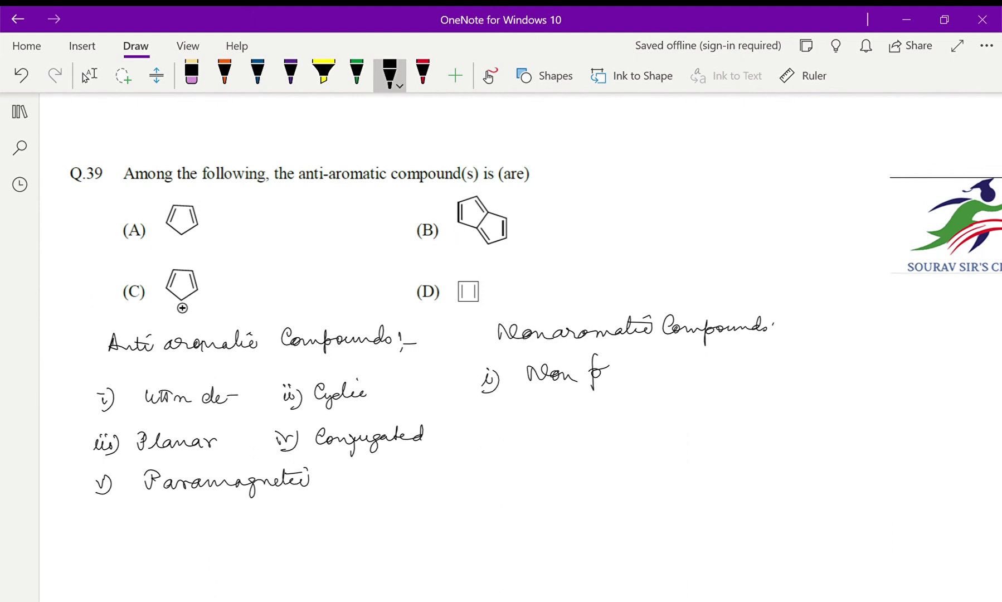
drag(604, 375, 664, 367)
mouse_move(483, 408)
mouse_down()
mouse_move(503, 427)
mouse_move(555, 396)
mouse_move(612, 420)
mouse_move(634, 395)
mouse_move(651, 407)
mouse_up()
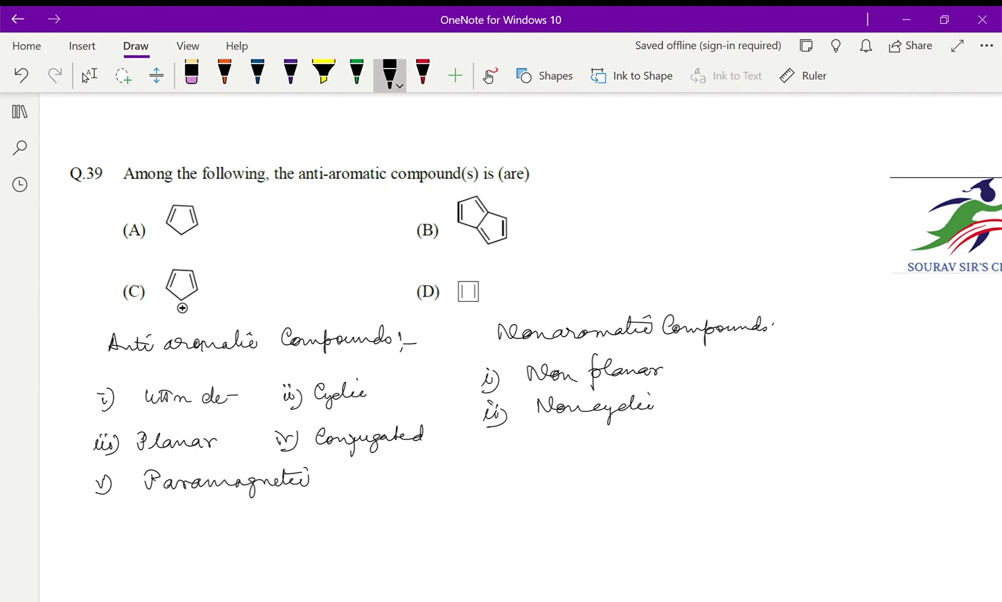
mouse_move(483, 447)
mouse_down()
mouse_move(485, 463)
mouse_move(501, 456)
mouse_move(497, 443)
mouse_move(486, 466)
mouse_move(555, 440)
mouse_move(705, 445)
mouse_move(716, 430)
mouse_up()
mouse_move(675, 438)
mouse_down()
mouse_move(765, 446)
mouse_move(778, 429)
mouse_move(795, 446)
mouse_move(836, 432)
mouse_move(864, 436)
mouse_up()
click(870, 435)
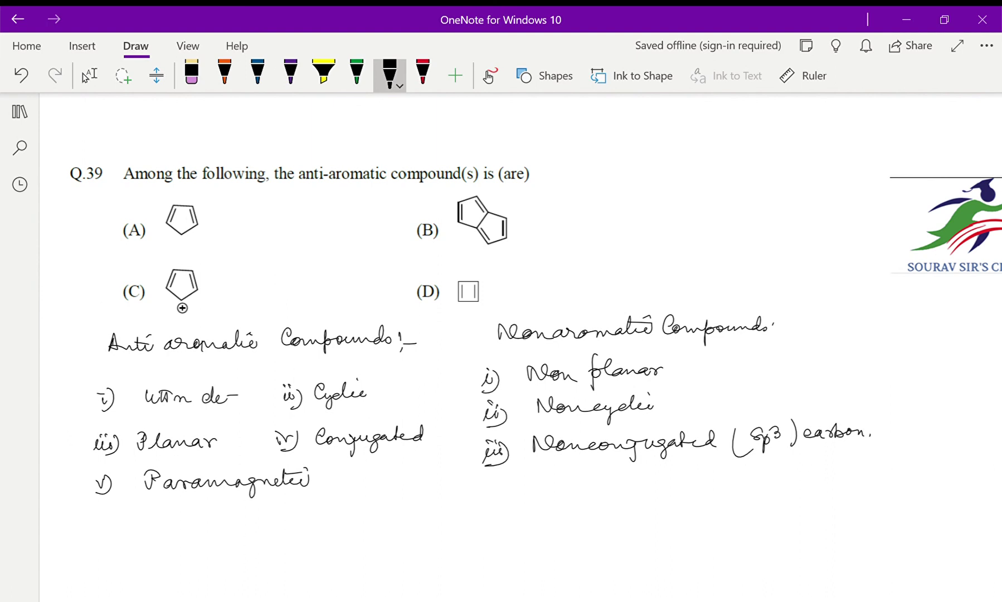
Underline the Nonaromatic Compounds and Anti aromatic Compounds headings.
drag(499, 352, 734, 342)
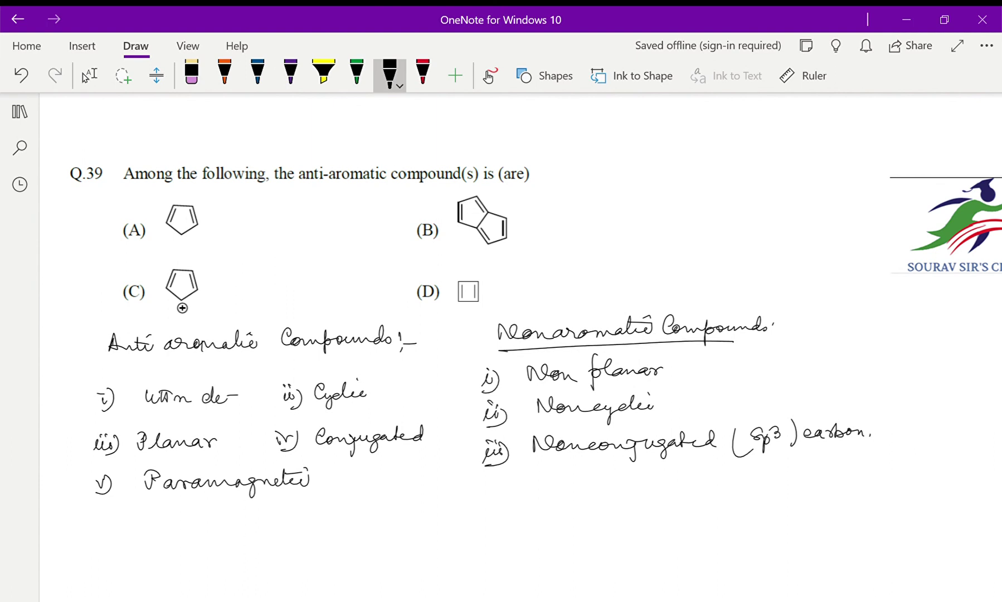
drag(123, 361, 354, 347)
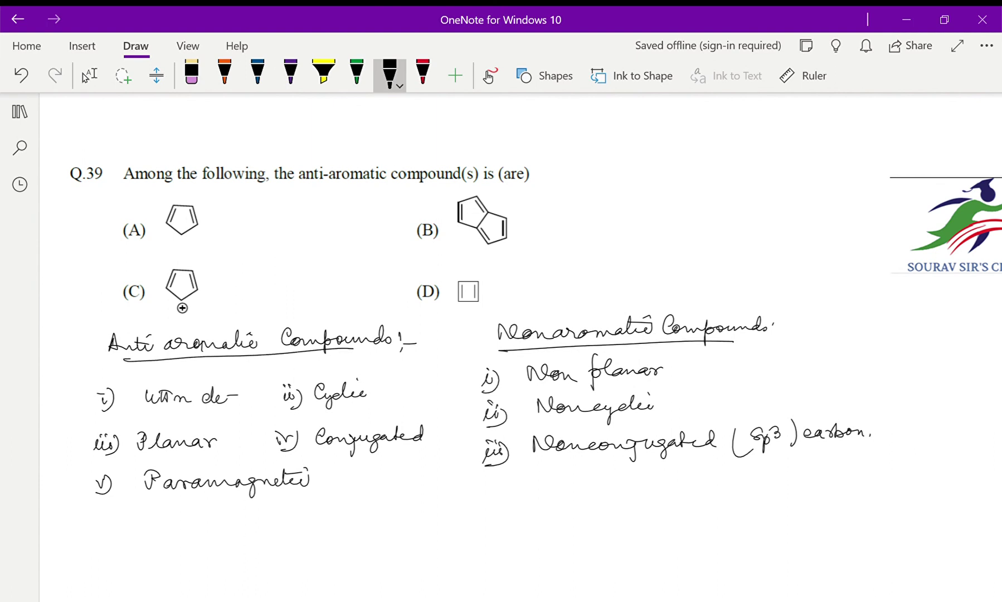
scroll(535, 368, down, 2)
Draw cyclopentadiene with its sp3 carbon marked and label it Nonaromatic.
click(89, 75)
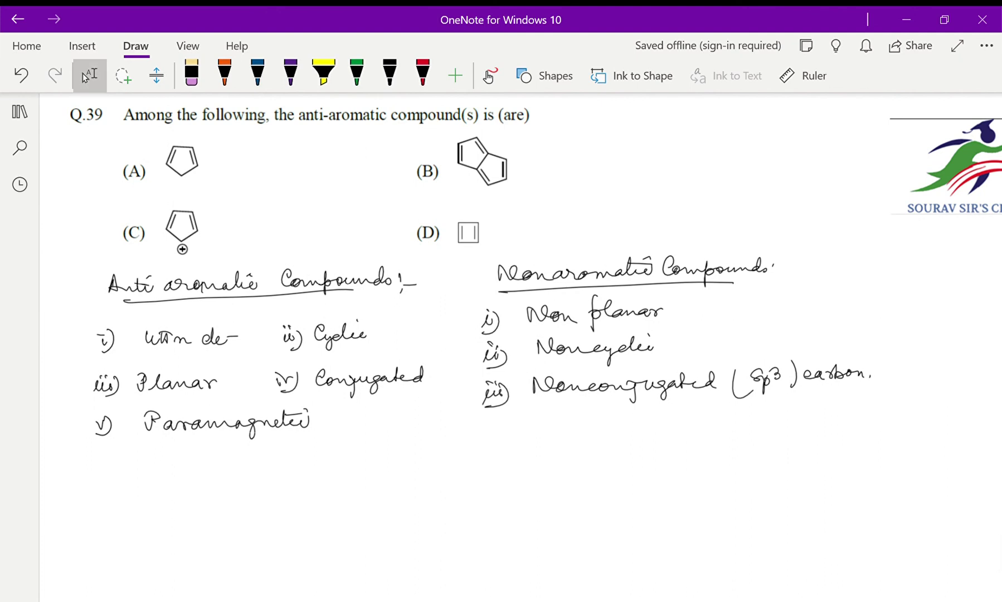
click(389, 73)
mouse_move(235, 475)
mouse_down()
mouse_move(187, 475)
mouse_move(215, 517)
mouse_up()
drag(235, 475, 212, 517)
mouse_move(198, 481)
mouse_down()
mouse_move(200, 492)
mouse_move(235, 494)
mouse_move(214, 517)
mouse_move(259, 524)
mouse_up()
drag(282, 512, 272, 526)
mouse_move(284, 519)
mouse_down()
mouse_move(285, 537)
mouse_move(291, 522)
mouse_up()
drag(297, 510, 298, 519)
mouse_move(296, 474)
mouse_down()
mouse_move(305, 488)
mouse_move(391, 481)
mouse_move(413, 467)
mouse_move(436, 479)
mouse_move(440, 461)
mouse_up()
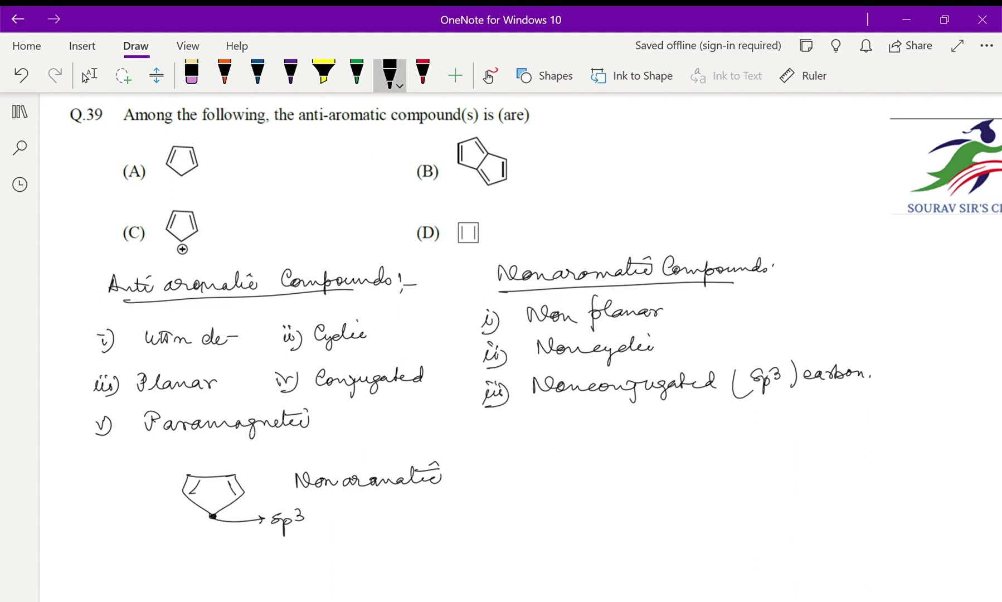
Draw the fused bicyclic ring, erasing and redrawing its left ring, and note Craig's Rule antiaromatic.
mouse_move(552, 471)
mouse_down()
mouse_move(603, 463)
mouse_move(563, 490)
mouse_move(602, 466)
mouse_move(574, 490)
mouse_up()
drag(595, 466, 593, 489)
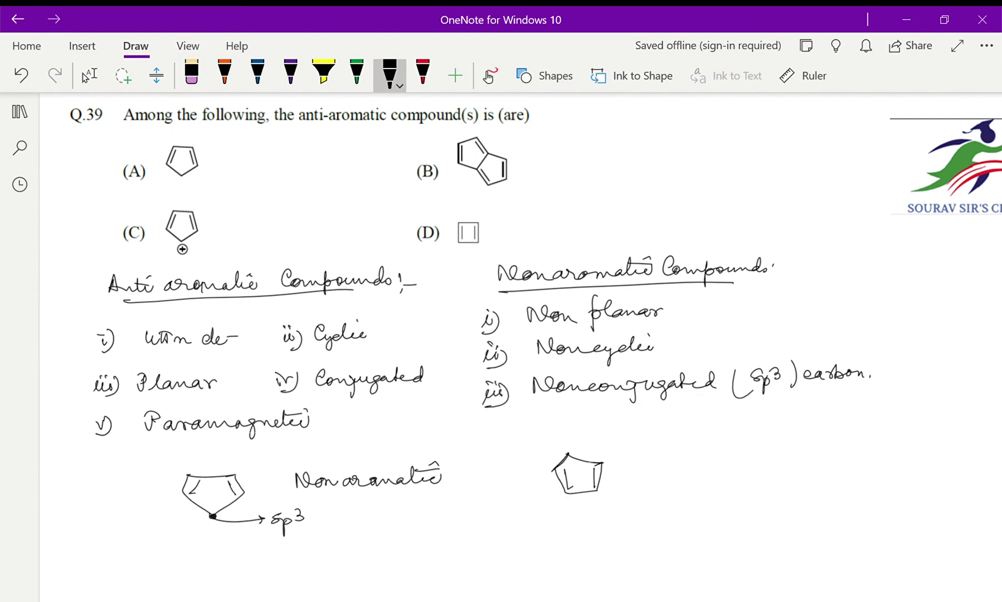
mouse_move(567, 454)
mouse_down()
mouse_move(562, 439)
mouse_move(529, 438)
mouse_move(533, 469)
mouse_up()
drag(534, 472, 557, 472)
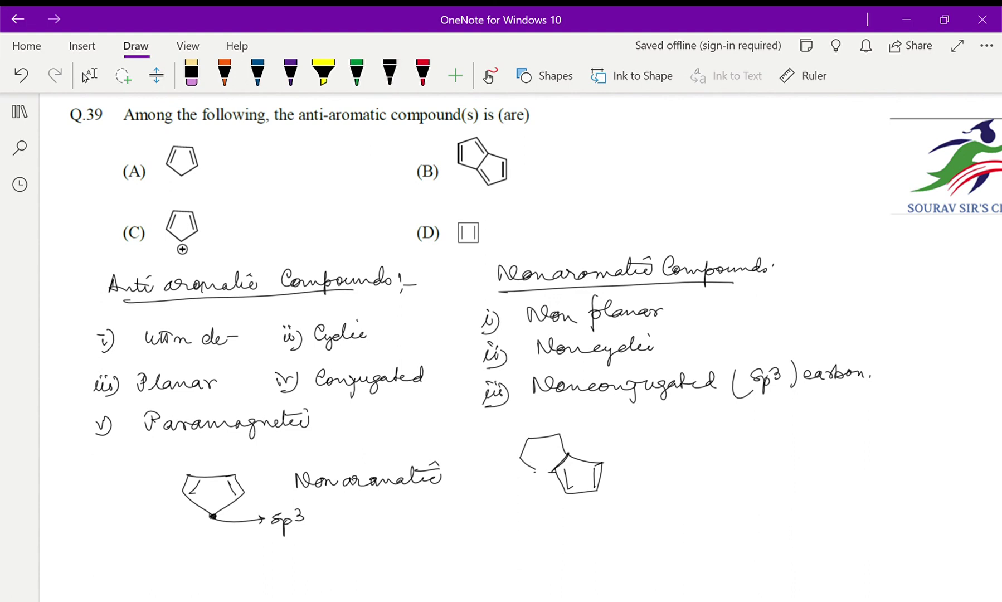
mouse_move(535, 468)
mouse_down()
mouse_move(525, 443)
mouse_move(552, 435)
mouse_up()
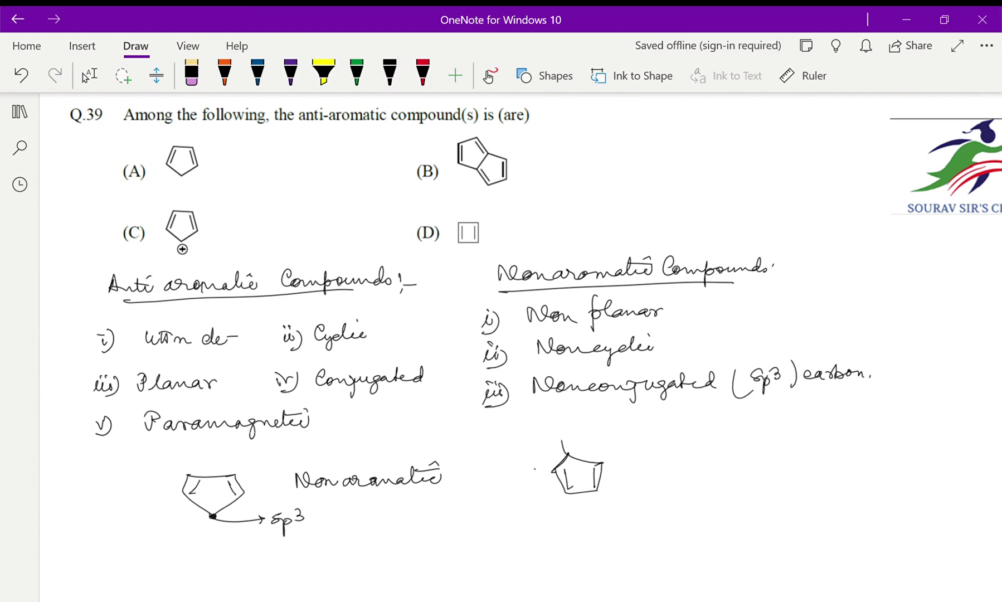
click(390, 73)
mouse_move(567, 455)
mouse_down()
mouse_move(526, 430)
mouse_move(515, 461)
mouse_move(553, 472)
mouse_up()
mouse_move(554, 433)
mouse_down()
mouse_move(561, 451)
mouse_move(519, 462)
mouse_up()
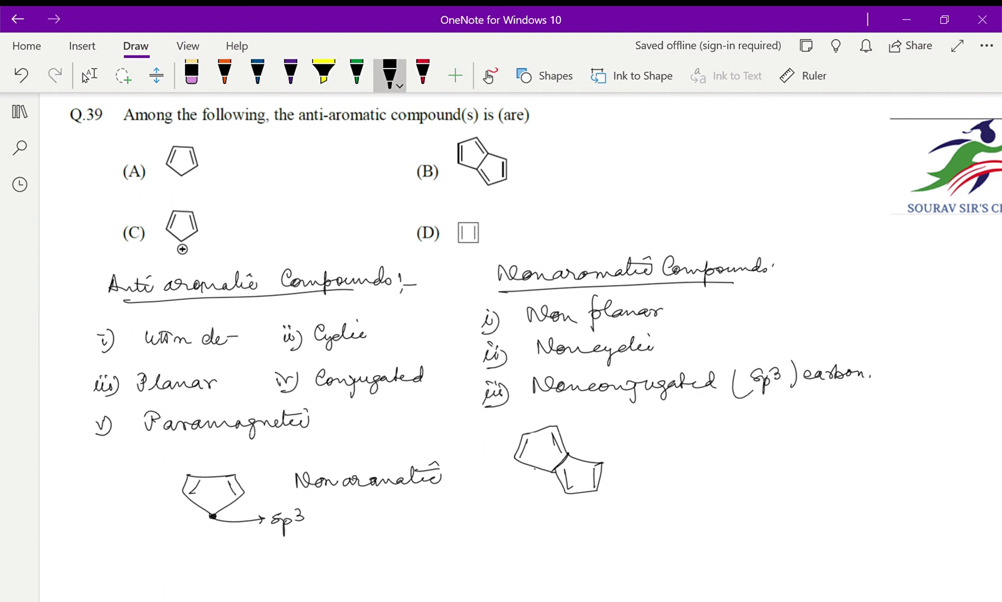
mouse_move(634, 435)
mouse_down()
mouse_move(631, 448)
mouse_move(675, 441)
mouse_move(677, 459)
mouse_move(645, 441)
mouse_up()
mouse_move(694, 435)
mouse_down()
mouse_move(695, 448)
mouse_move(733, 432)
mouse_move(736, 446)
mouse_up()
mouse_move(636, 475)
mouse_down()
mouse_move(624, 490)
mouse_move(661, 465)
mouse_move(733, 473)
mouse_move(759, 457)
mouse_move(773, 475)
mouse_up()
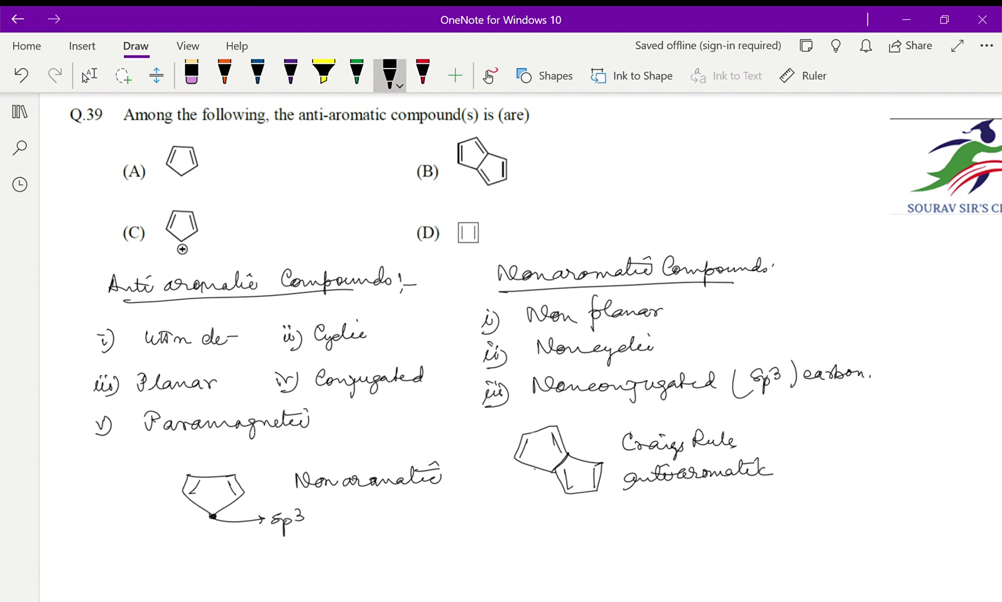
Draw the cyclopentadienyl cation with double bonds and positive charge, labelled Anti aromatic.
mouse_move(817, 423)
mouse_down()
mouse_move(850, 423)
mouse_move(832, 461)
mouse_up()
mouse_move(849, 423)
mouse_down()
mouse_move(860, 440)
mouse_move(833, 460)
mouse_move(835, 474)
mouse_move(843, 469)
mouse_up()
drag(836, 462, 836, 463)
drag(819, 426, 813, 447)
drag(842, 427, 854, 444)
mouse_move(877, 427)
mouse_down()
mouse_move(890, 441)
mouse_move(917, 437)
mouse_up()
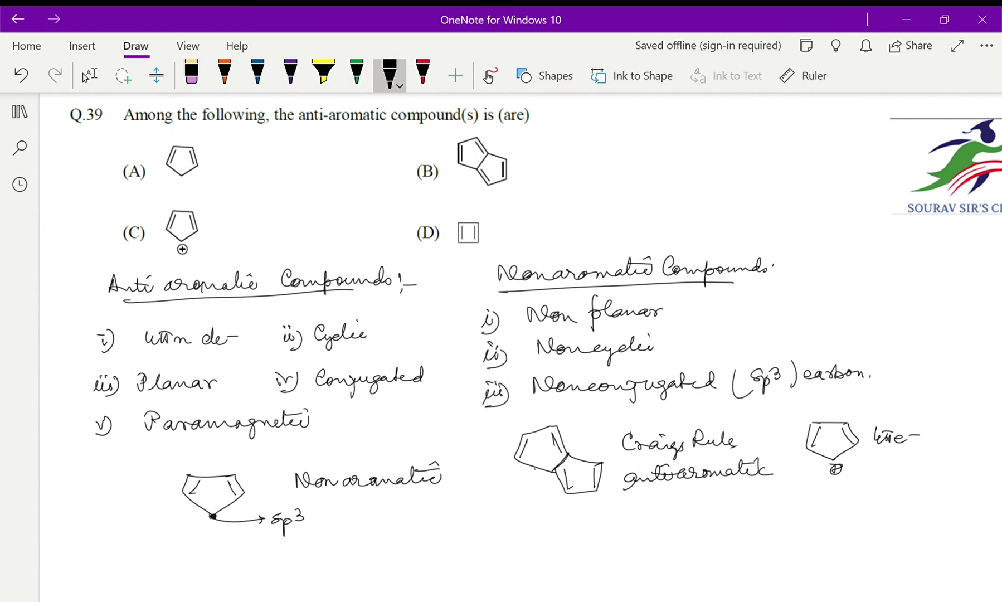
mouse_move(808, 507)
mouse_down()
mouse_move(817, 493)
mouse_move(828, 503)
mouse_move(854, 491)
mouse_move(944, 493)
mouse_move(942, 480)
mouse_up()
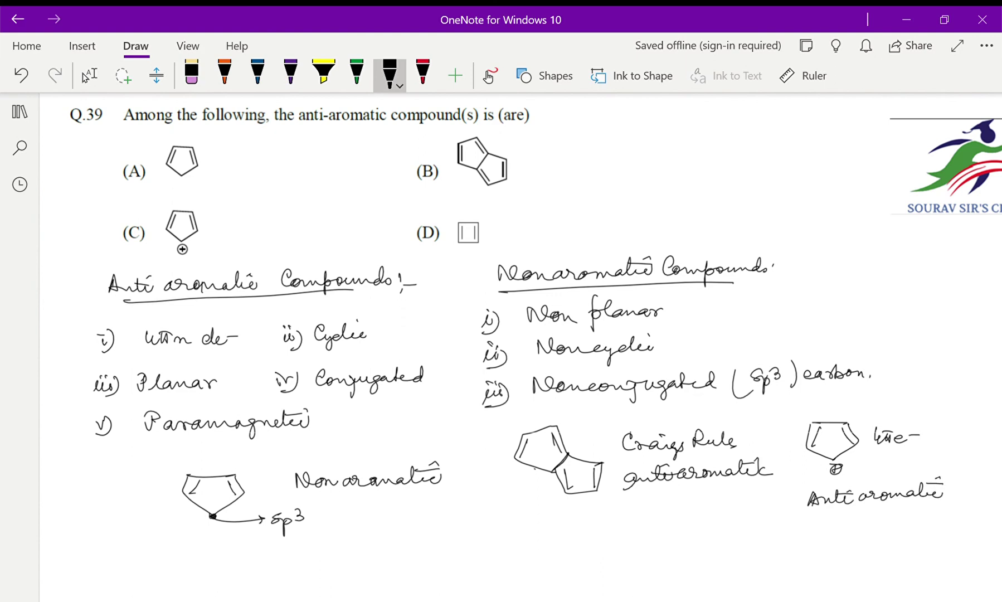
Sketch square cyclobutadiene below the examples and label it 4πe⁻ Antiaromatic.
scroll(511, 463, down, 2)
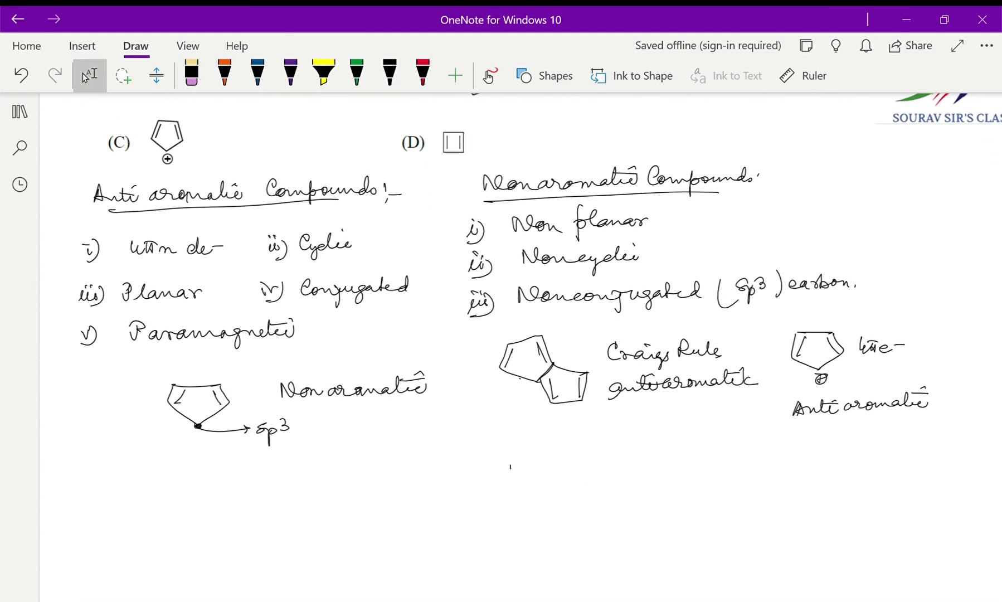
mouse_move(510, 468)
mouse_down()
mouse_move(511, 488)
mouse_move(554, 450)
mouse_move(541, 486)
mouse_move(510, 487)
mouse_move(515, 476)
mouse_move(546, 482)
mouse_move(597, 453)
mouse_move(645, 454)
mouse_up()
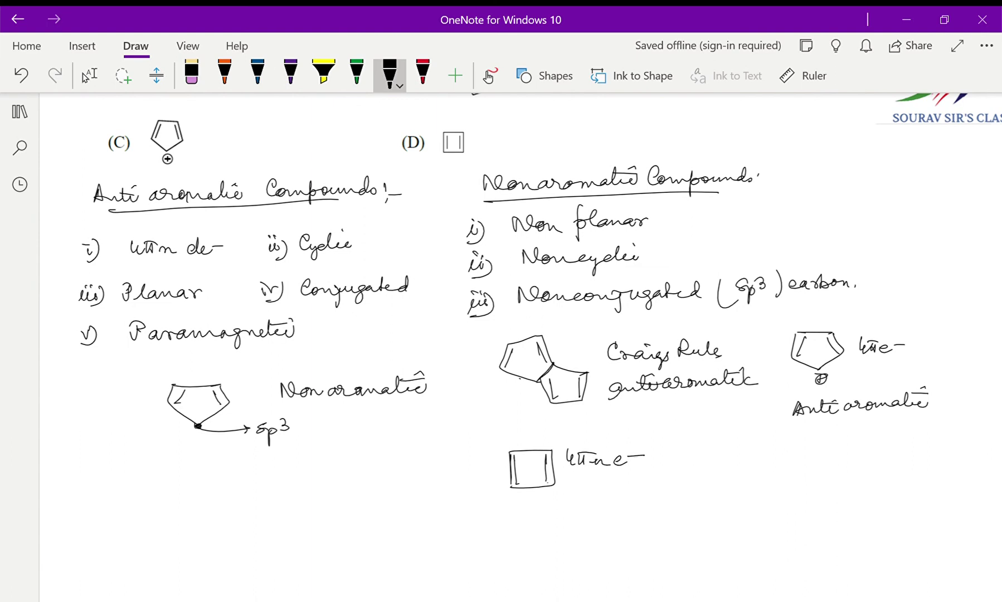
mouse_move(555, 504)
mouse_down()
mouse_move(563, 488)
mouse_move(566, 504)
mouse_up()
drag(556, 498, 588, 502)
mouse_move(587, 489)
mouse_down()
mouse_move(589, 503)
mouse_move(601, 502)
mouse_up()
mouse_move(584, 494)
mouse_down()
mouse_move(708, 491)
mouse_move(702, 480)
mouse_up()
With the red pen, tick Q.39 options (B), (C) and (D) as the anti-aromatic answers.
scroll(541, 307, up, 1)
scroll(540, 307, up, 5)
click(423, 74)
mouse_move(393, 231)
mouse_down()
mouse_move(398, 240)
mouse_move(430, 207)
mouse_up()
drag(111, 289, 142, 271)
drag(393, 290, 437, 278)
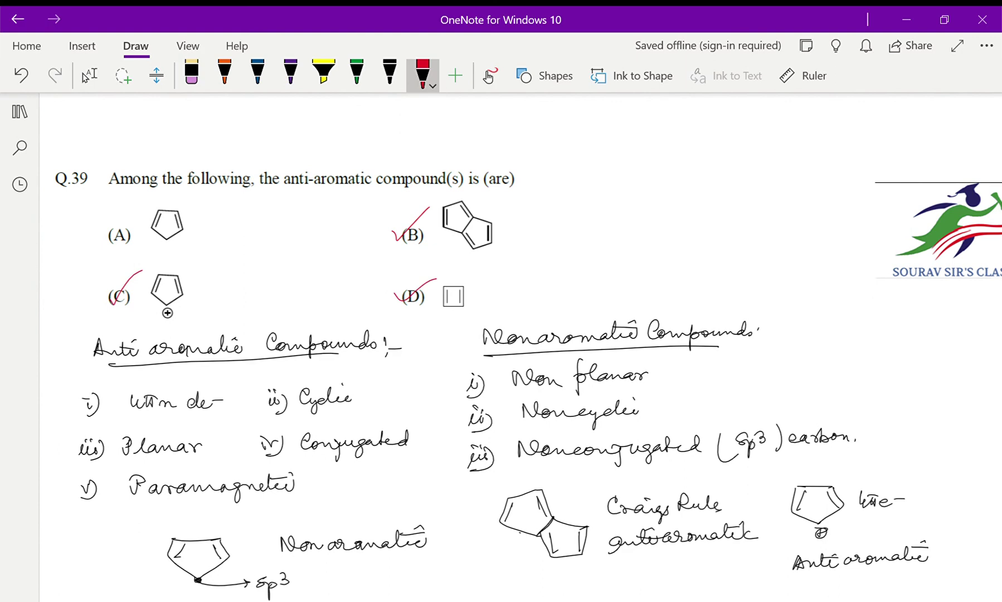